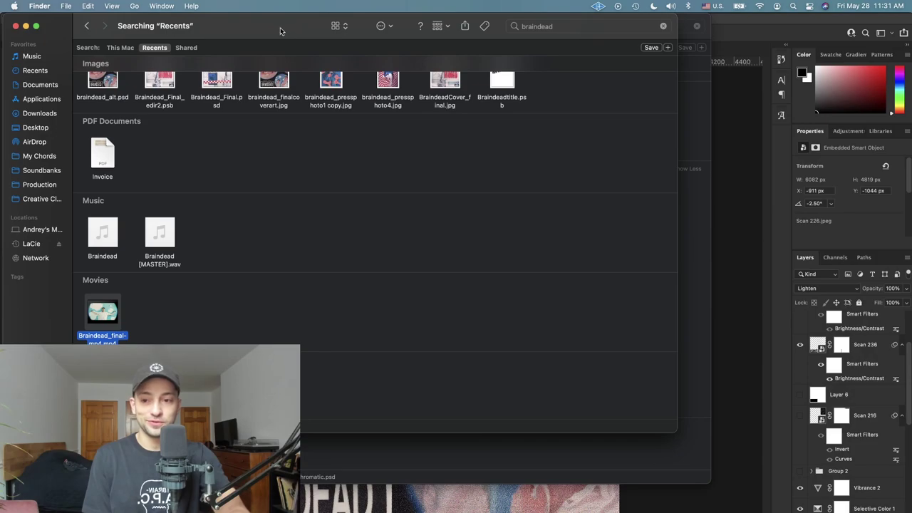
- Bring the whole-Mac braindead search forward and preview Braindead_Final_3.jpg in Quick Look
drag(280, 27, 249, 124)
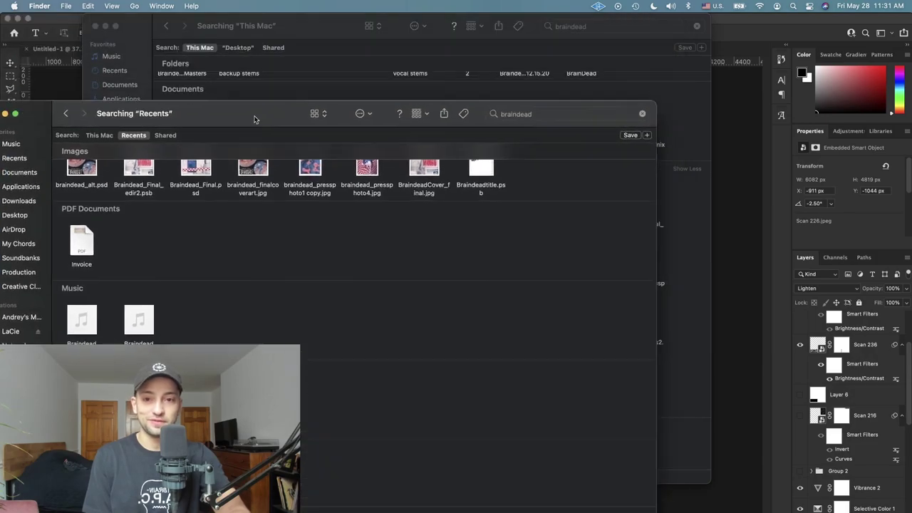
click(686, 155)
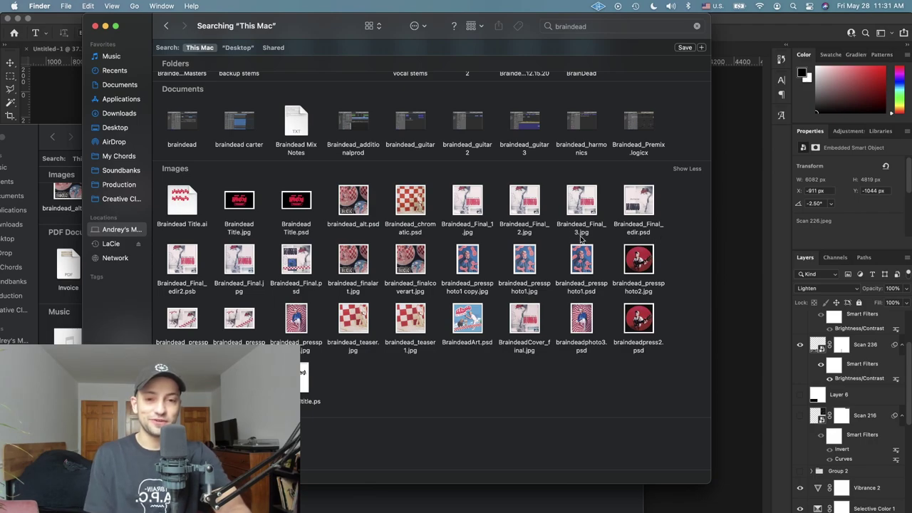
click(573, 211)
key(space)
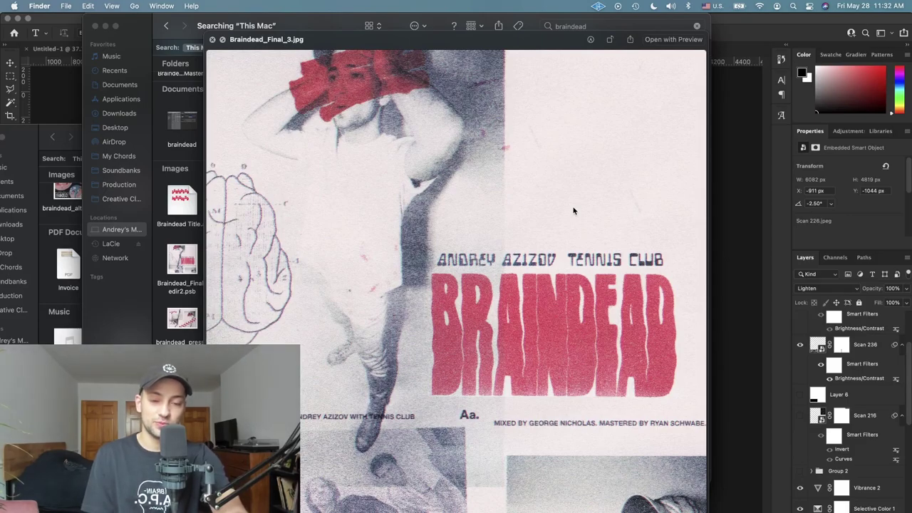
key(space)
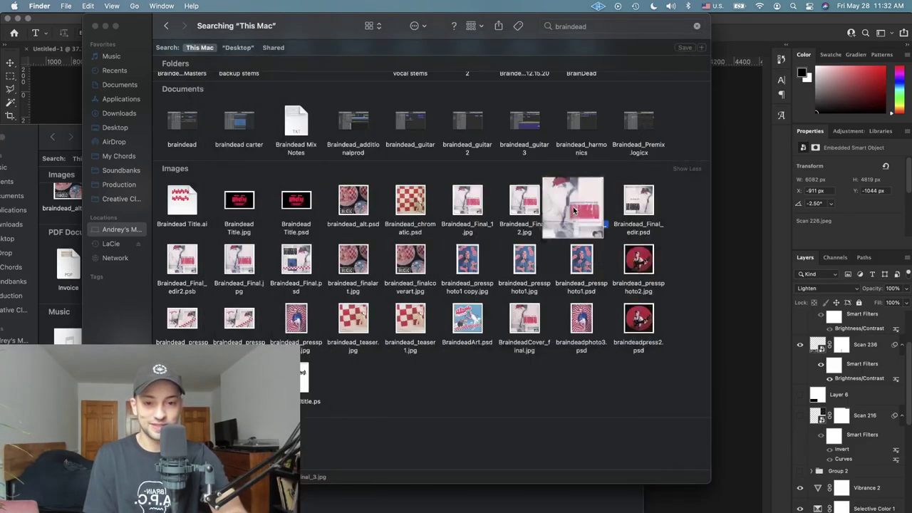
- Preview Braindead_Final_edir.psd in Quick Look, then close it
click(649, 207)
key(space)
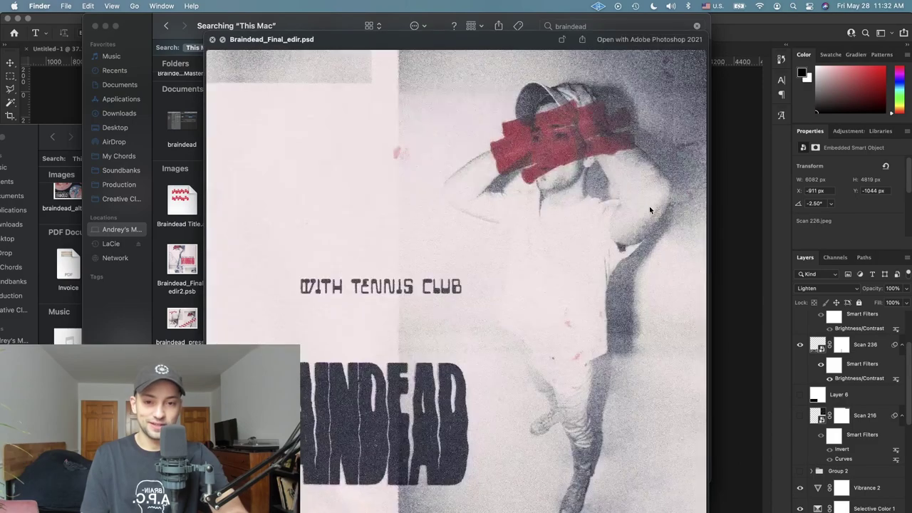
key(space)
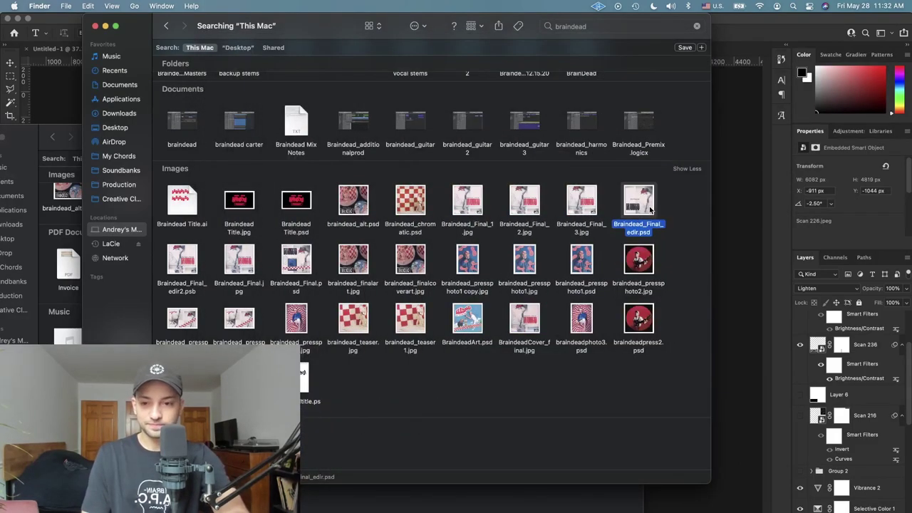
- Quick Look the Braindead_Final.psd cover draft to look it over, then dismiss the preview
click(295, 261)
key(space)
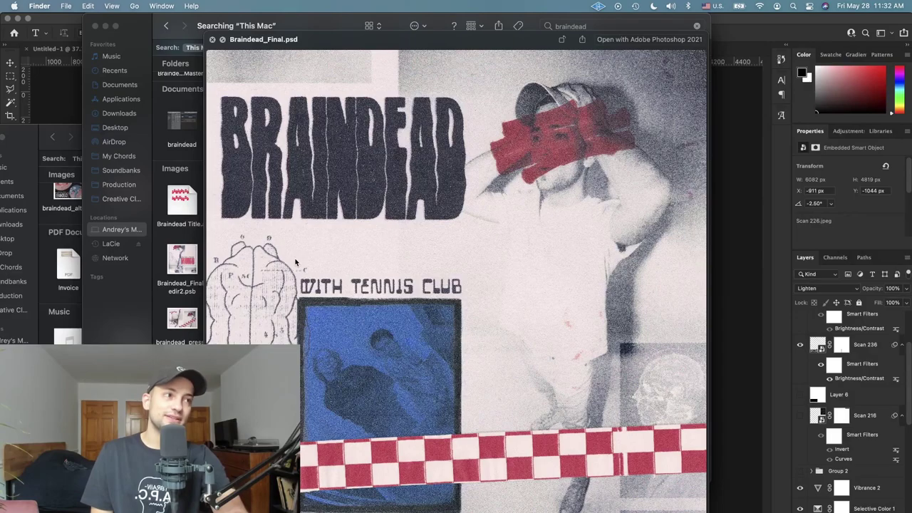
click(734, 318)
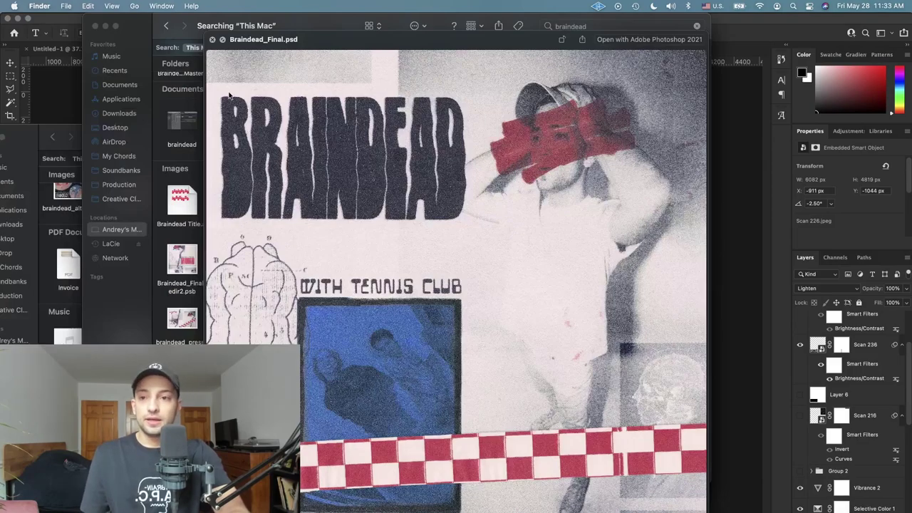
- Close the This Mac search, preview the Braindead_final video, and screenshot its fisheye frame
click(212, 40)
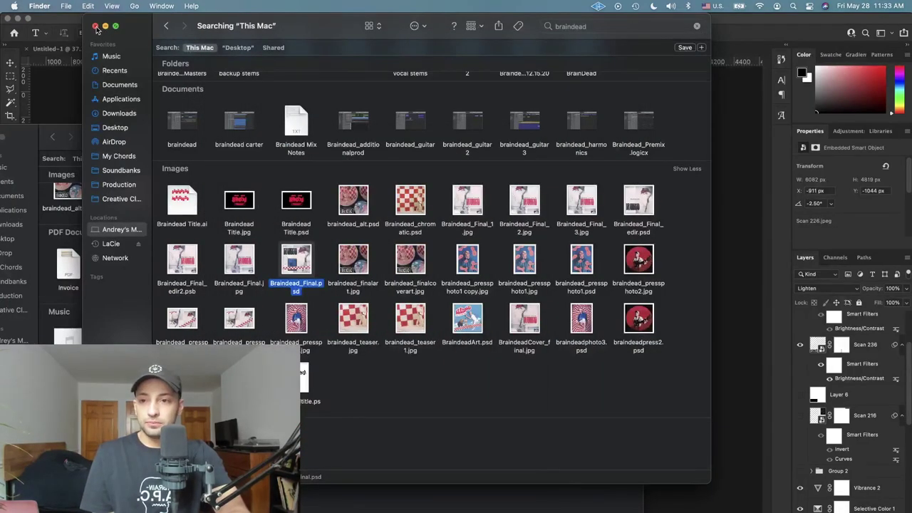
click(95, 26)
drag(212, 135, 371, 31)
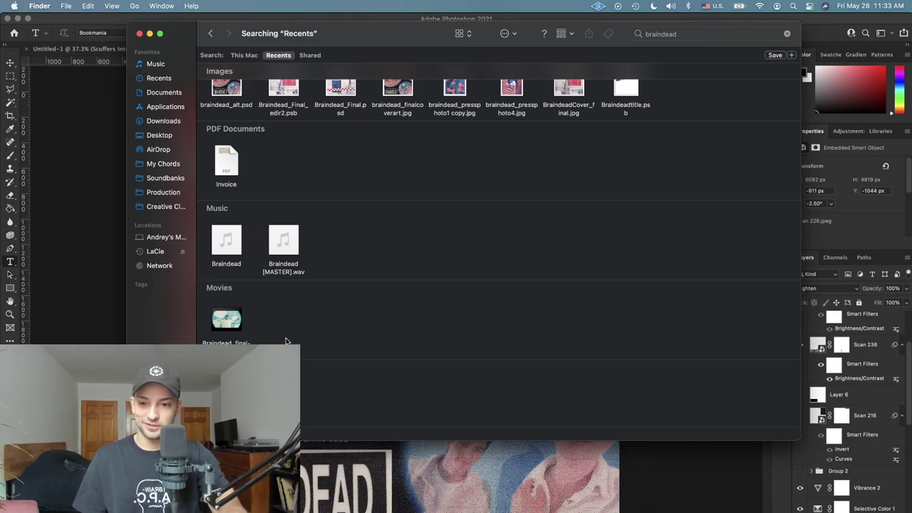
click(226, 322)
key(space)
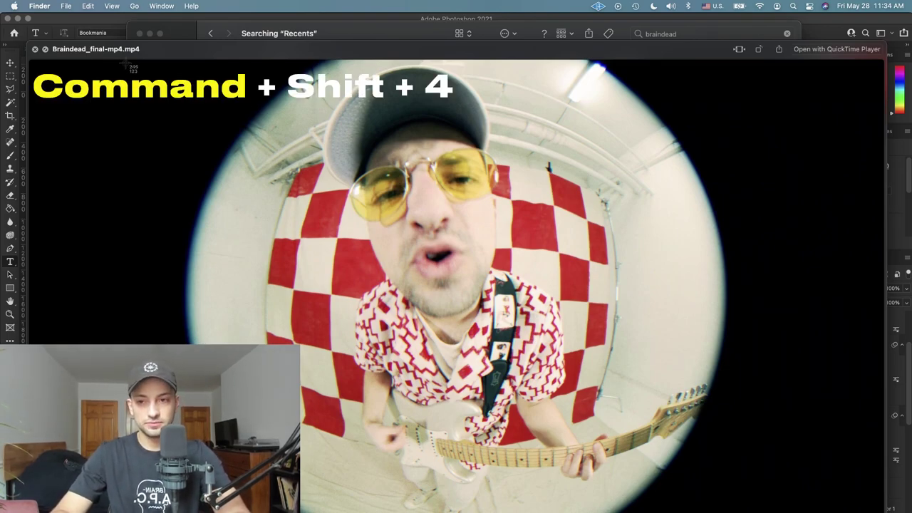
drag(125, 63, 772, 512)
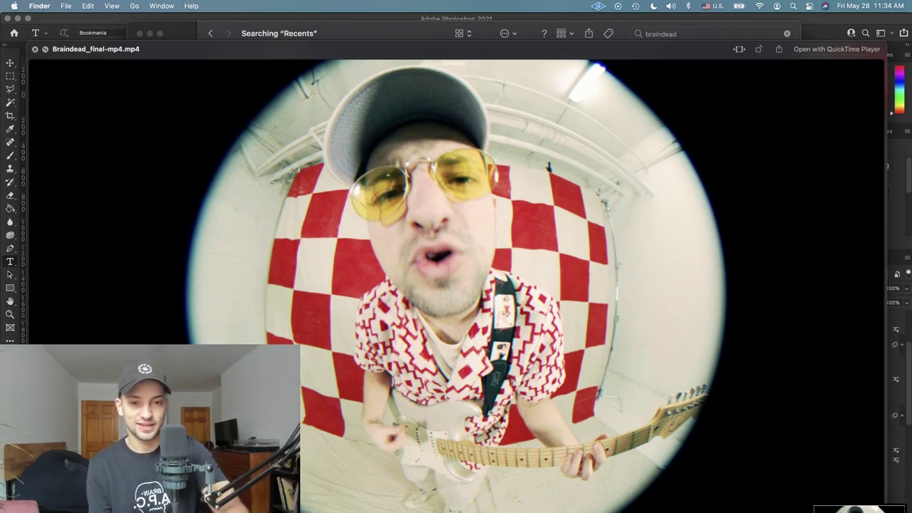
click(907, 452)
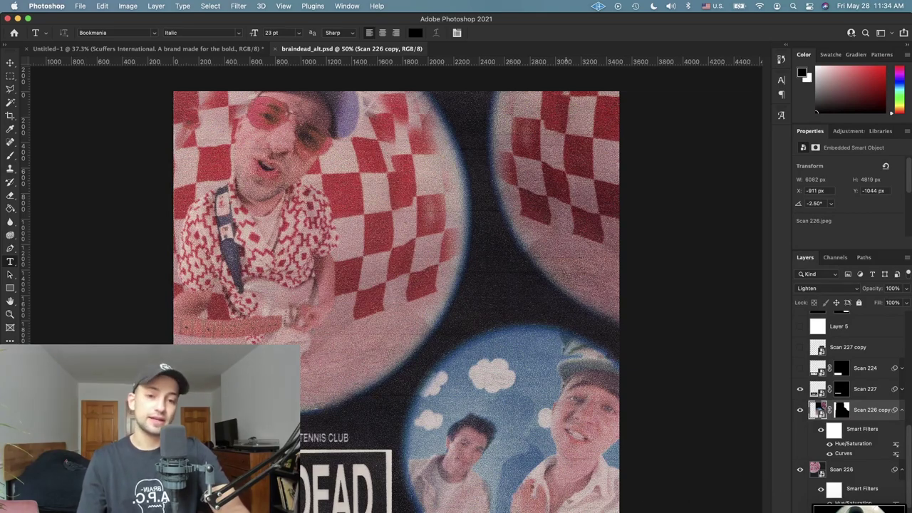
- Hide all layers except Layer 1 and Layer 1 copy, leaving the raw fisheye photos on black
scroll(841, 460, down, 5)
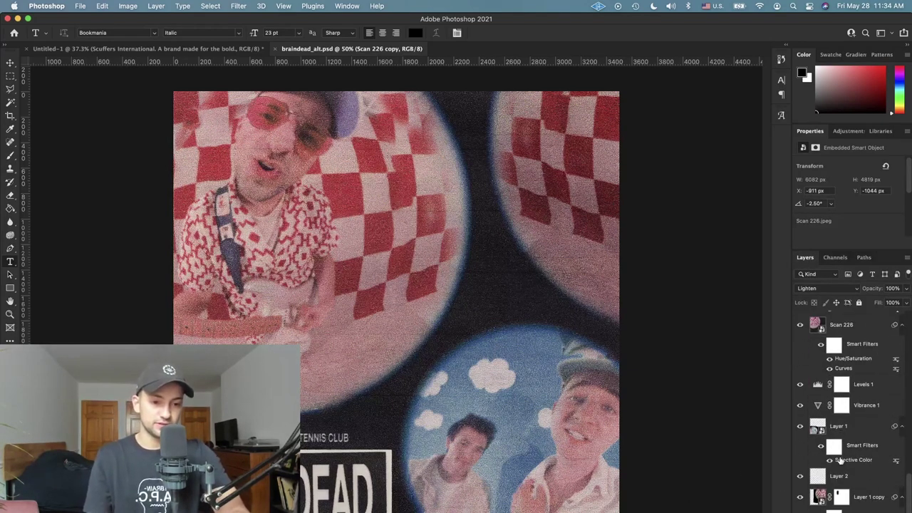
click(876, 500)
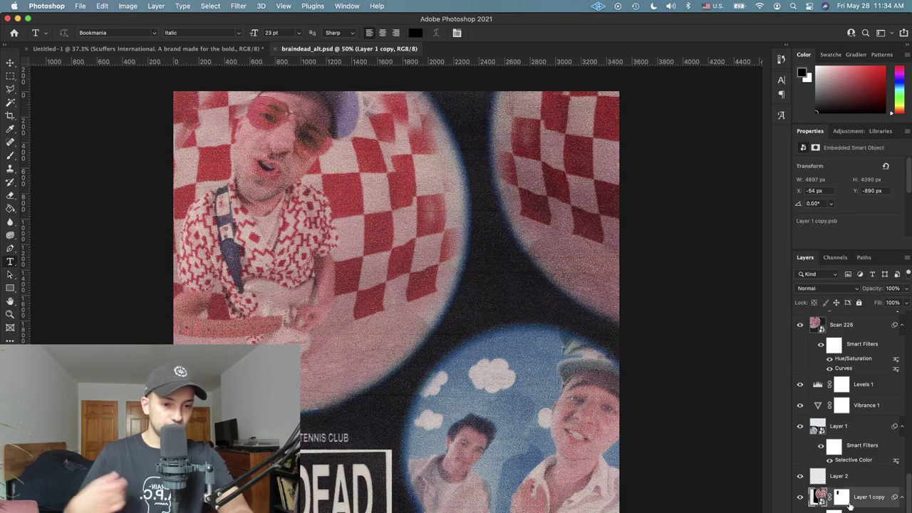
alt+click(799, 428)
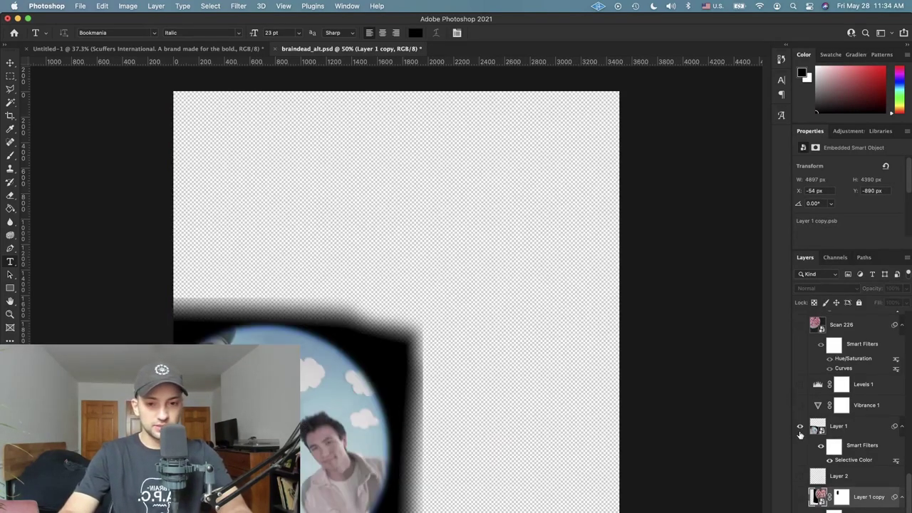
click(799, 496)
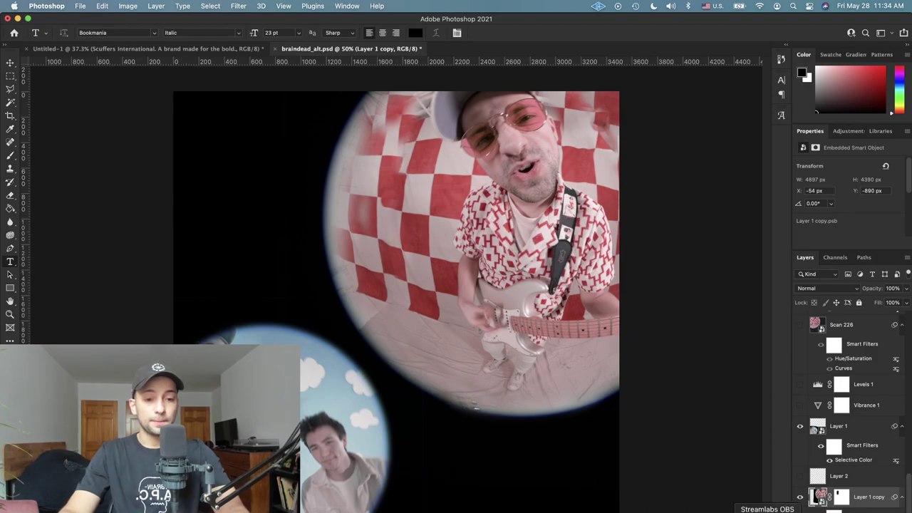
- Zoom in on the grain of the printed Scan 226.jpeg, then close it
click(691, 512)
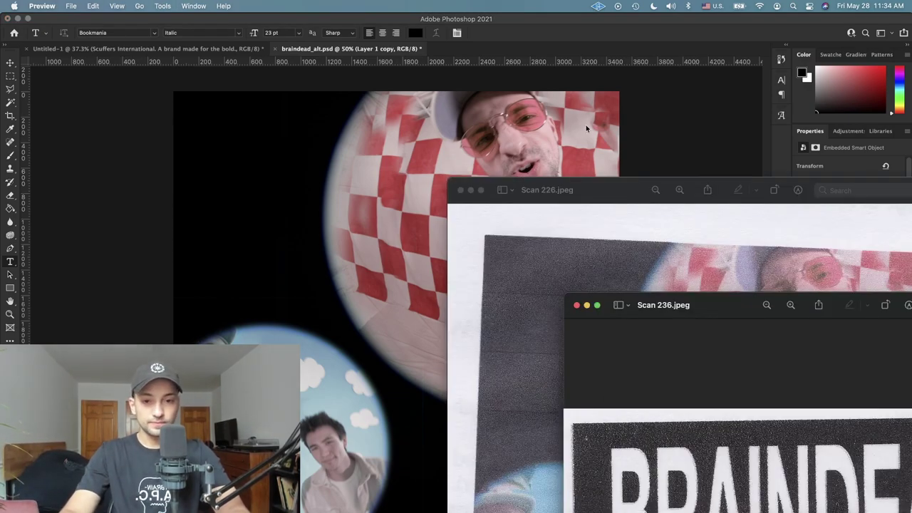
drag(601, 192, 308, 28)
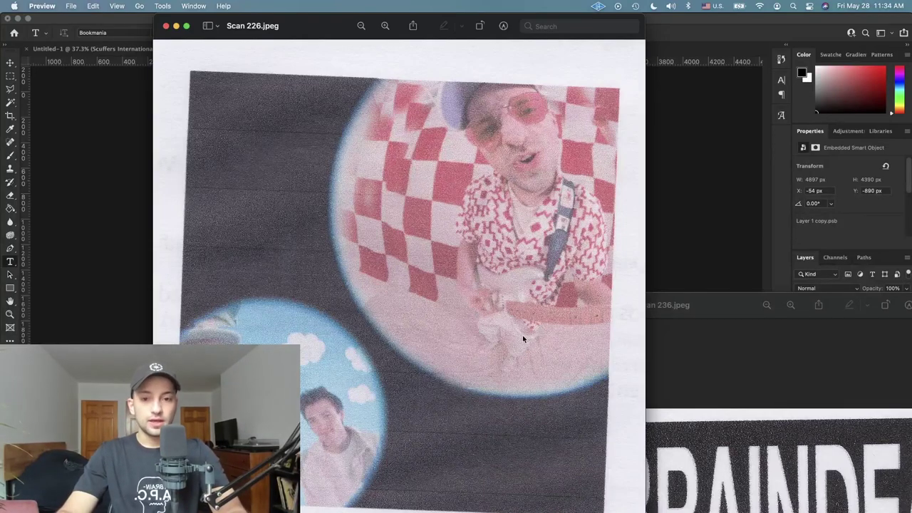
scroll(522, 338, up, 3)
scroll(522, 335, down, 3)
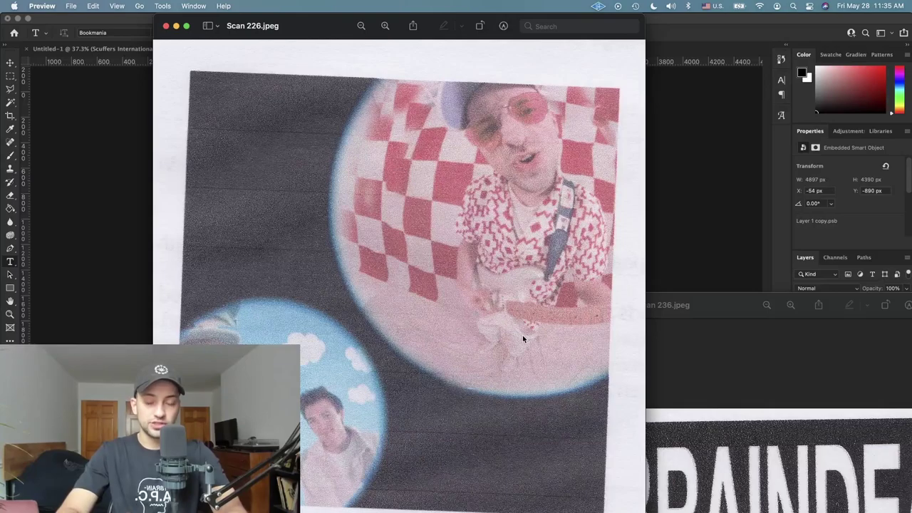
scroll(522, 338, up, 5)
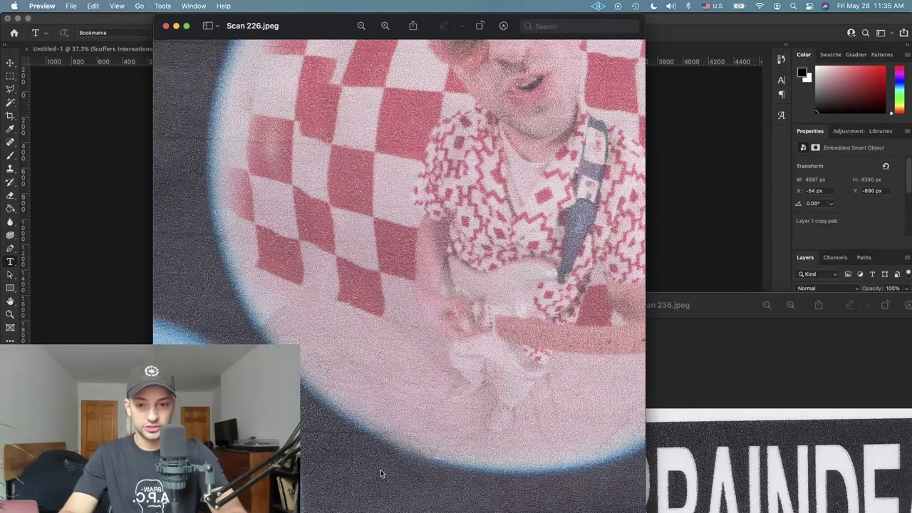
scroll(380, 472, down, 10)
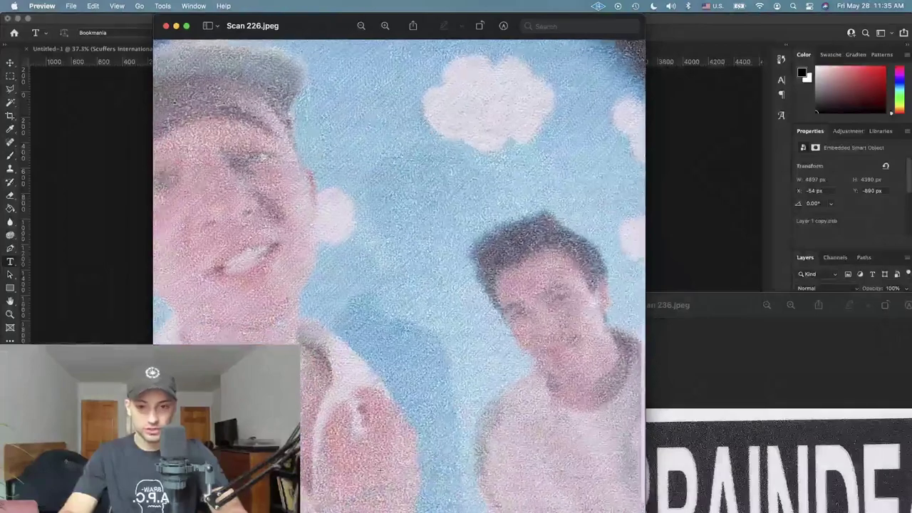
scroll(380, 471, up, 2)
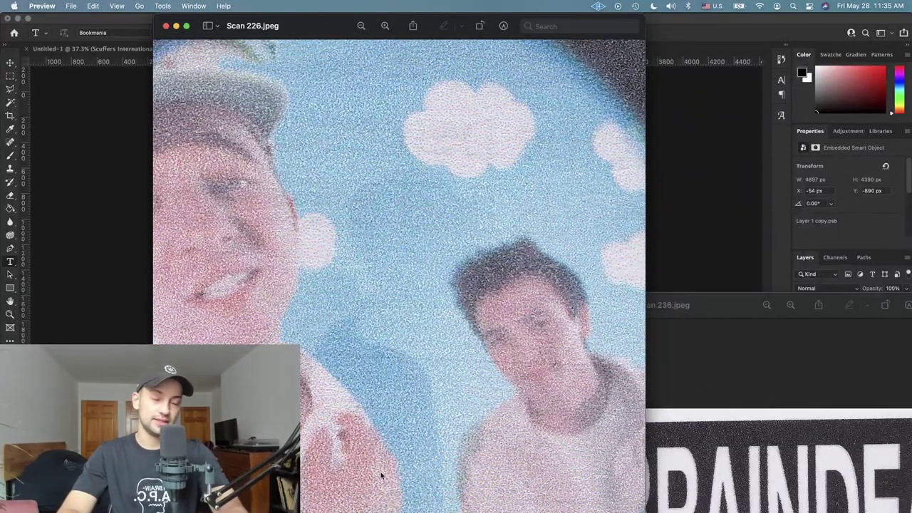
scroll(380, 472, down, 5)
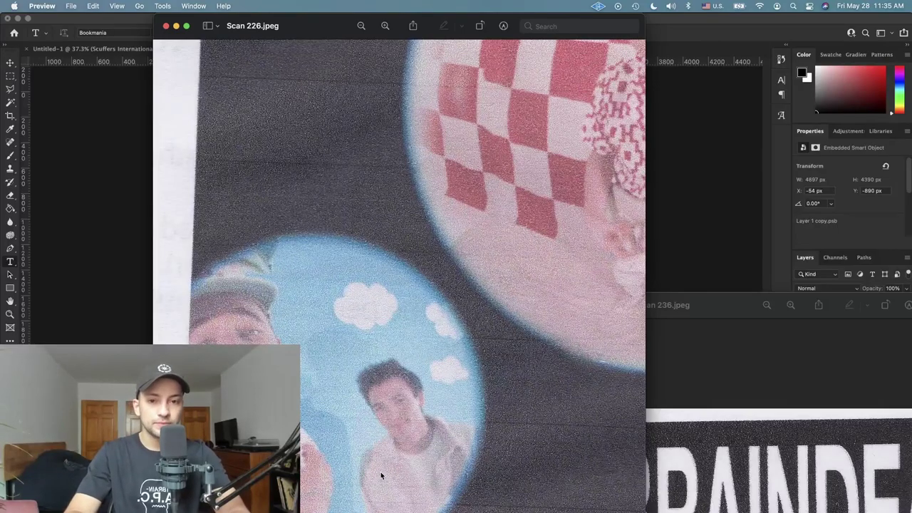
scroll(380, 471, up, 2)
key(super+w)
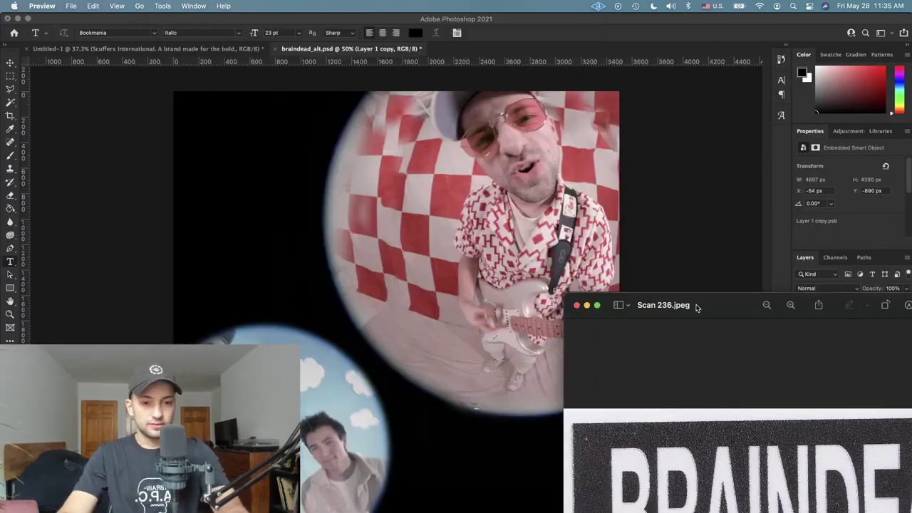
- Move Scan 236.jpeg into full view and return to the Photoshop cover
drag(695, 307, 372, 153)
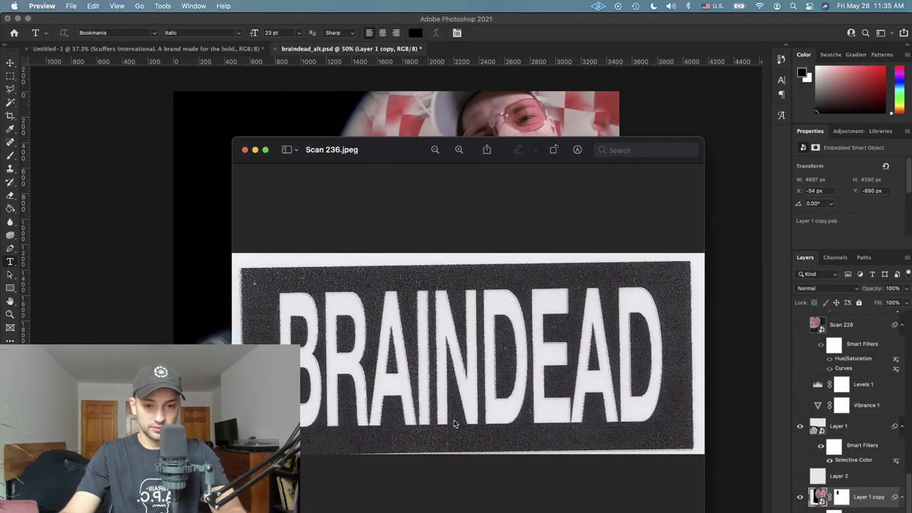
click(722, 366)
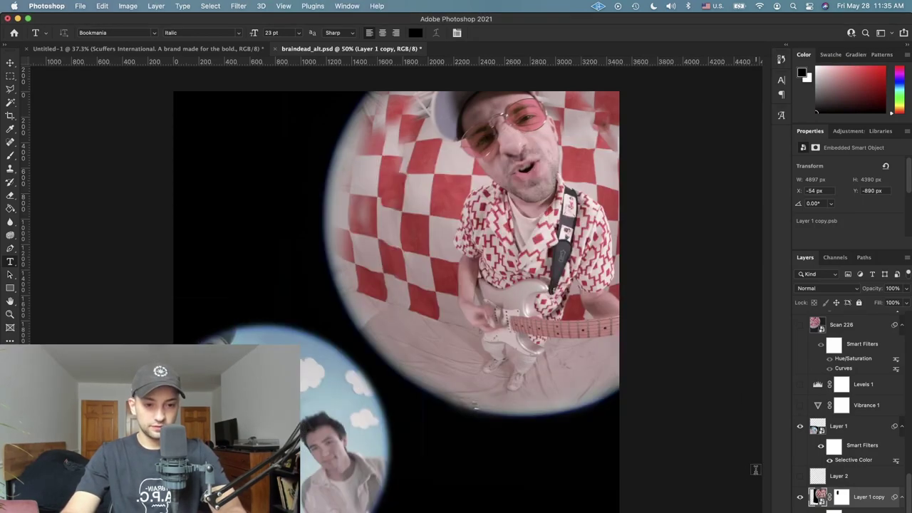
scroll(805, 445, up, 10)
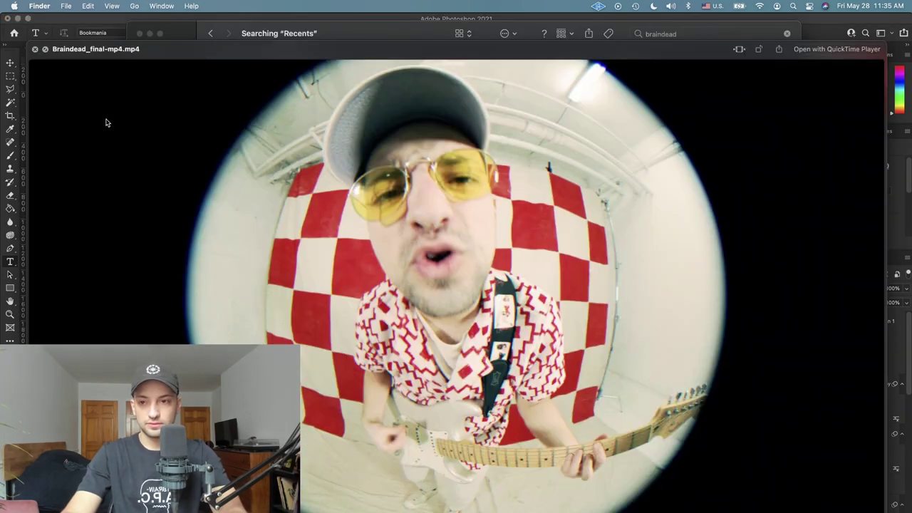
- Quick Look braindead_finalcoverart.jpg and zoom around its grainy photo circles and TENNIS CLUB lettering
key(space)
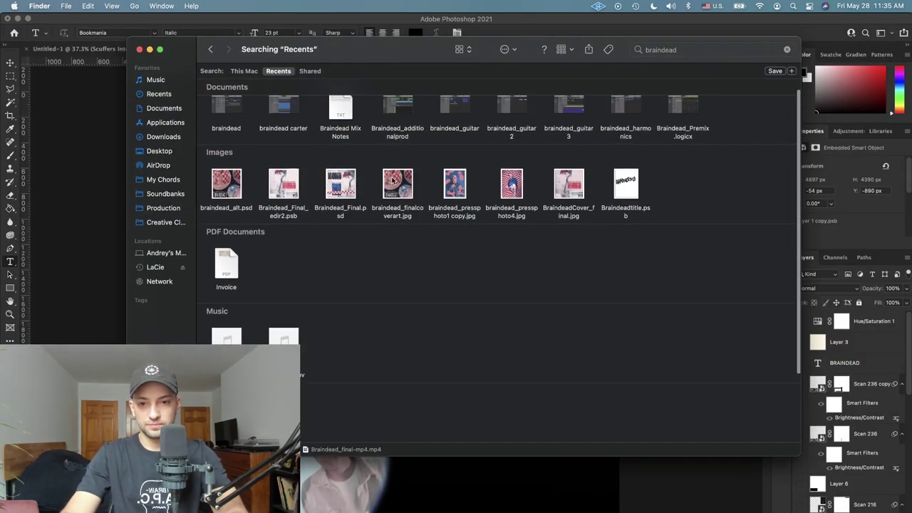
click(411, 182)
key(space)
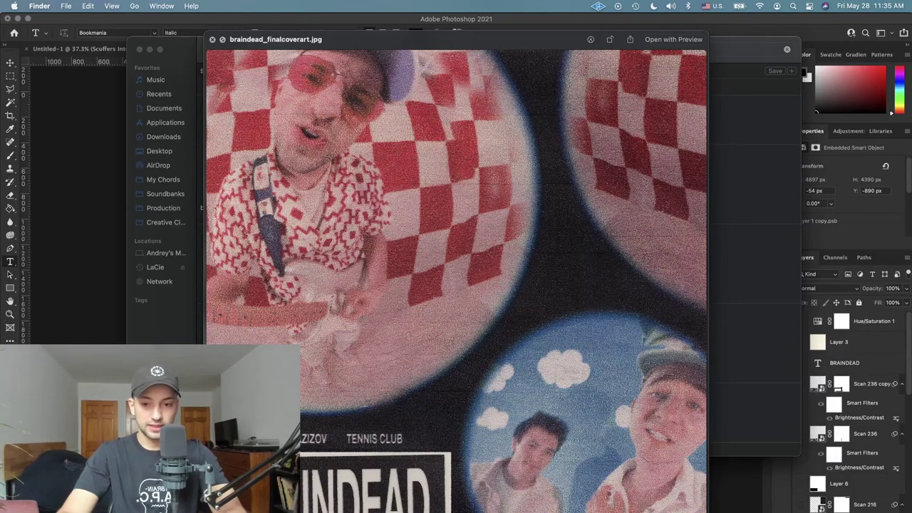
scroll(549, 390, up, 10)
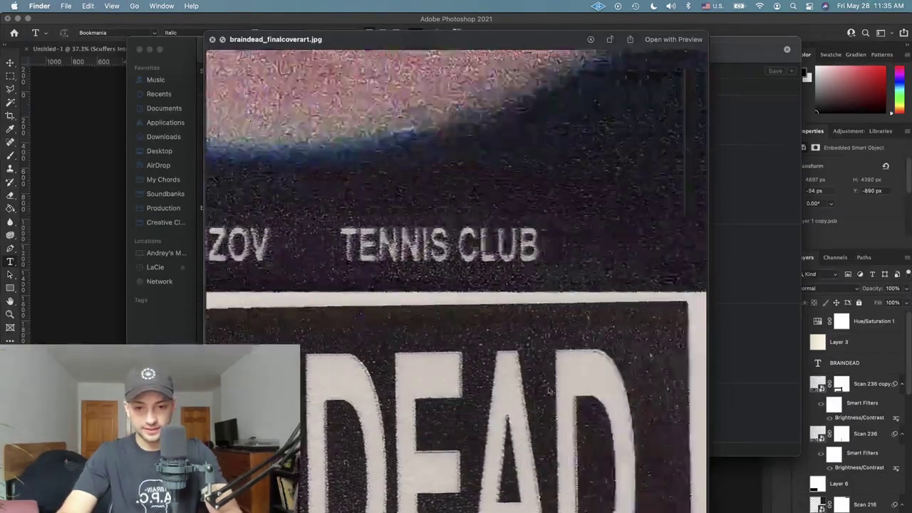
scroll(549, 388, right, 5)
scroll(549, 386, left, 5)
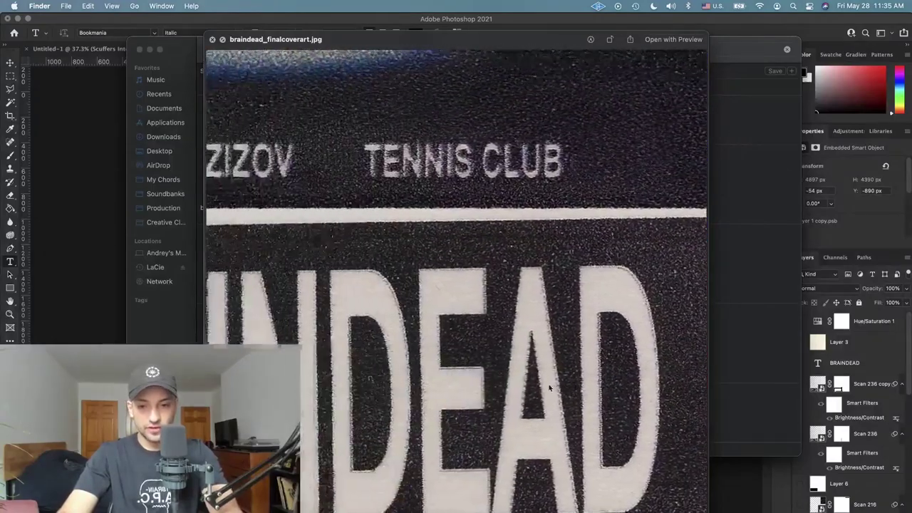
scroll(548, 388, left, 5)
scroll(549, 389, down, 10)
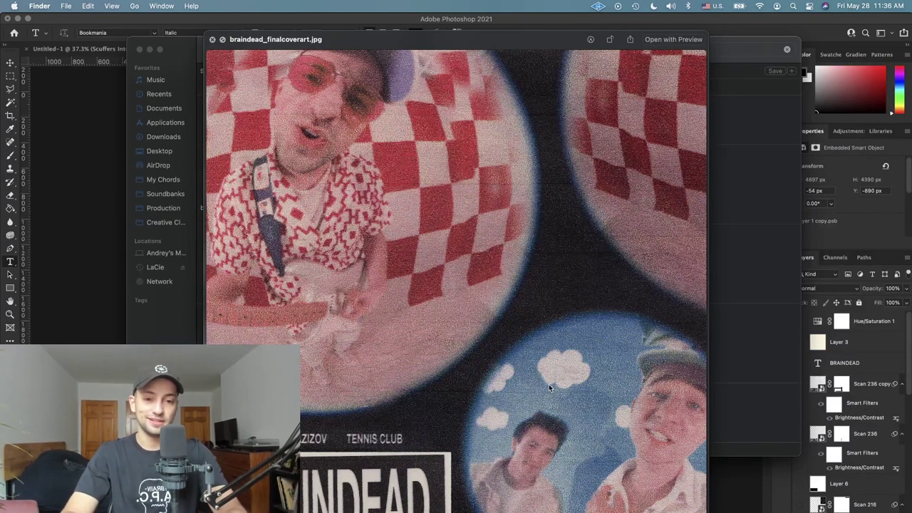
- Back in Photoshop, show the blue-backdrop Screen Shot portrait layer
key(super+Tab)
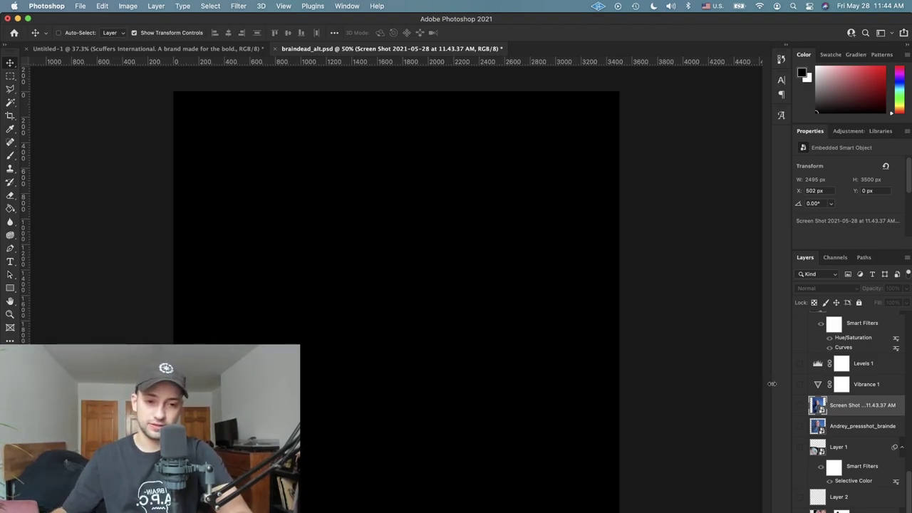
click(800, 405)
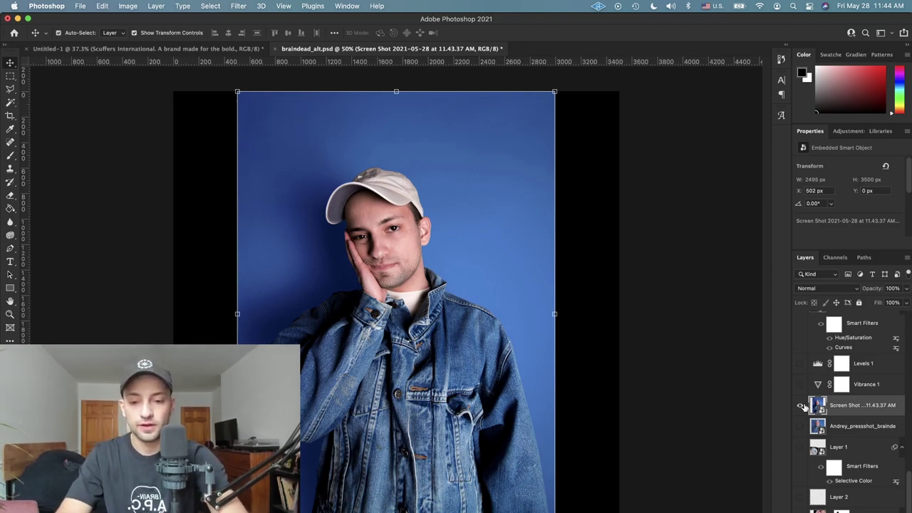
key(super+h)
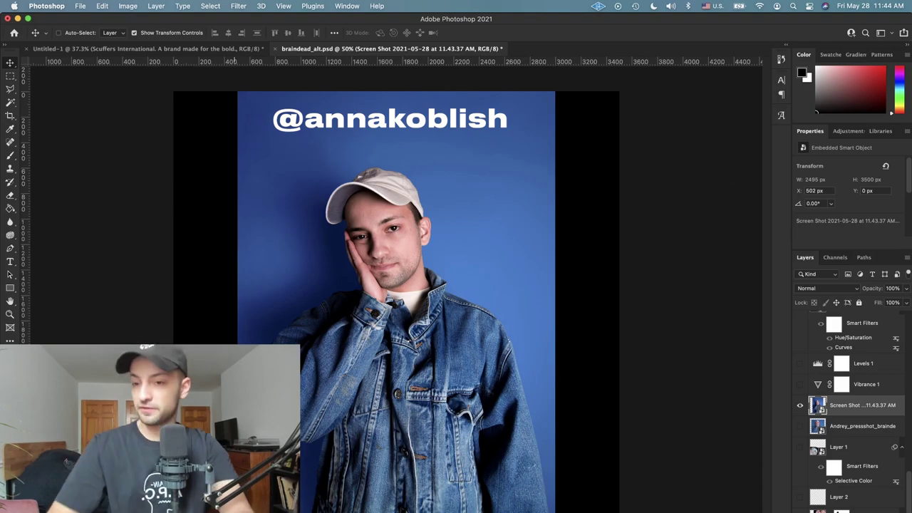
- Open Filter > Distort > Spherize and zoom its preview to see the whole image
click(238, 6)
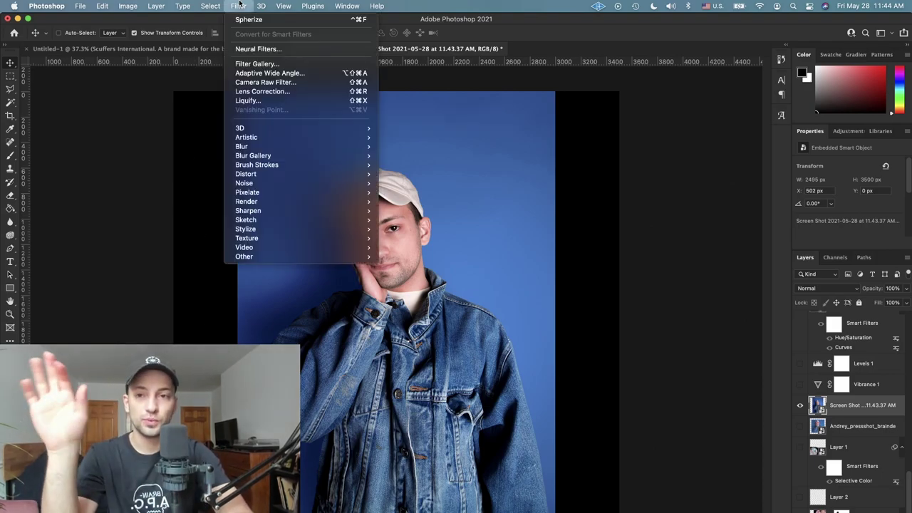
mouse_move(299, 195)
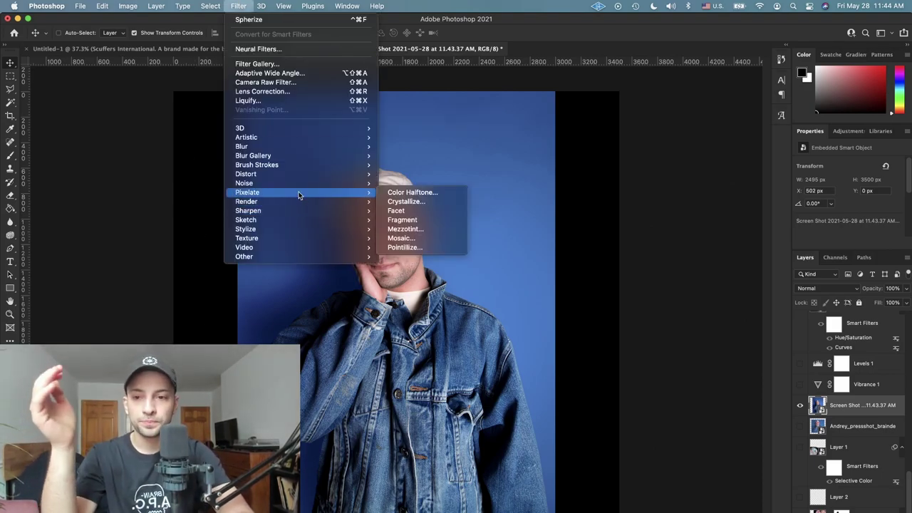
mouse_move(291, 173)
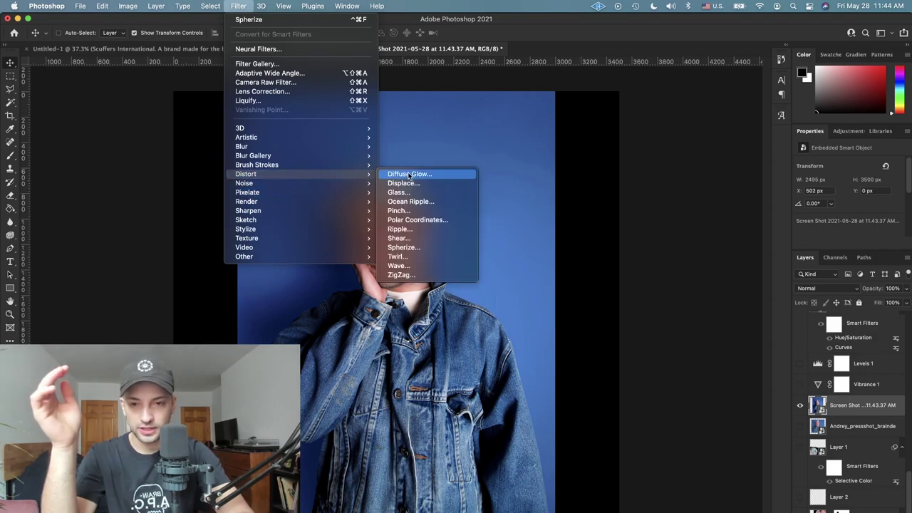
click(433, 247)
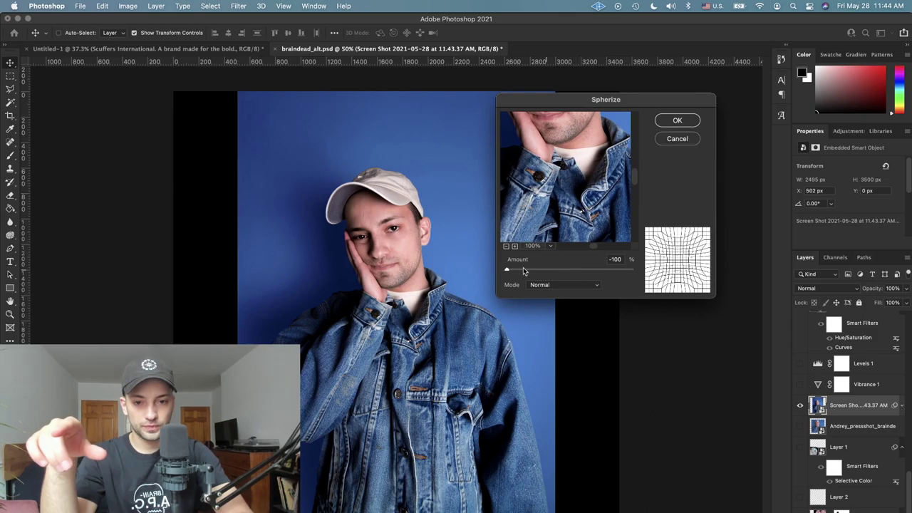
click(507, 246)
click(507, 246)
click(507, 246)
click(507, 246)
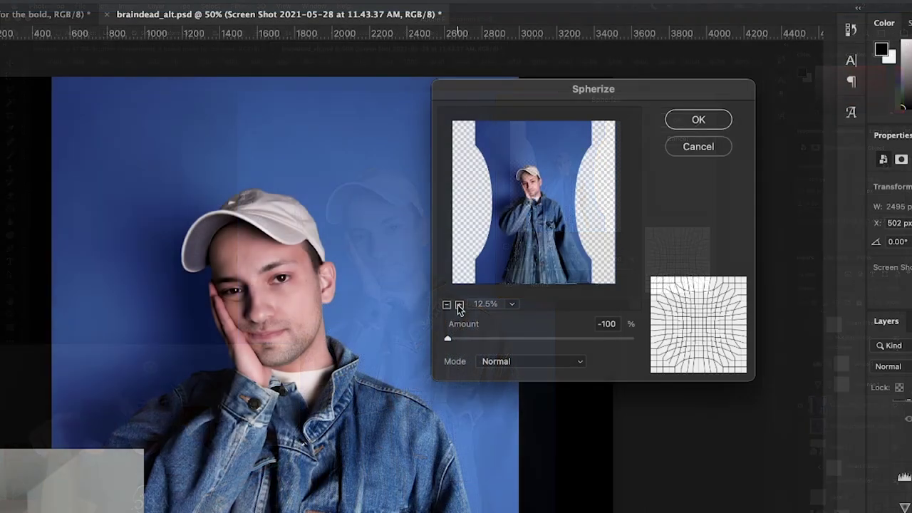
click(514, 246)
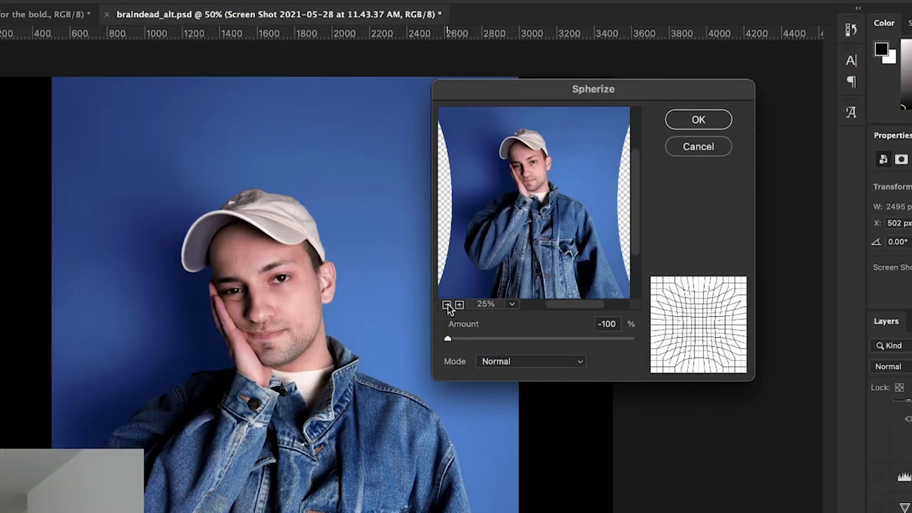
- Set Spherize Amount to 50 with Normal mode and apply it
drag(475, 338, 610, 338)
click(446, 304)
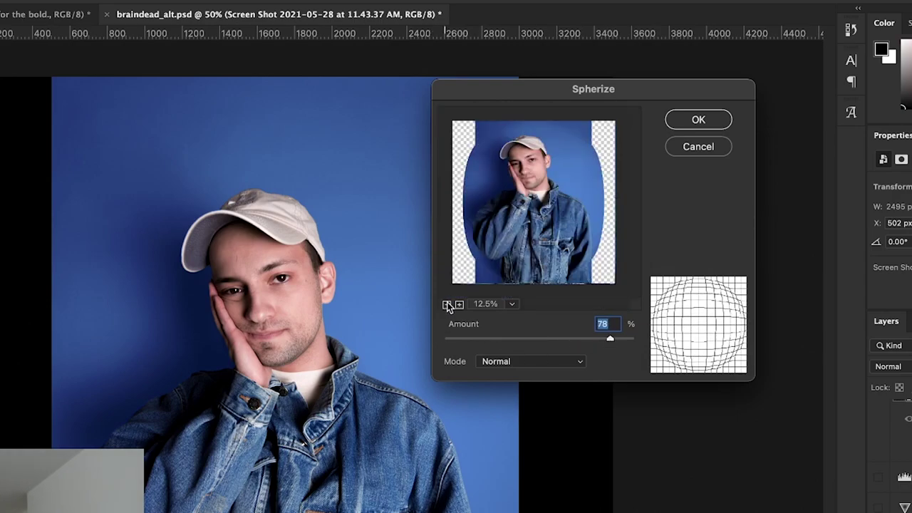
click(586, 340)
click(559, 362)
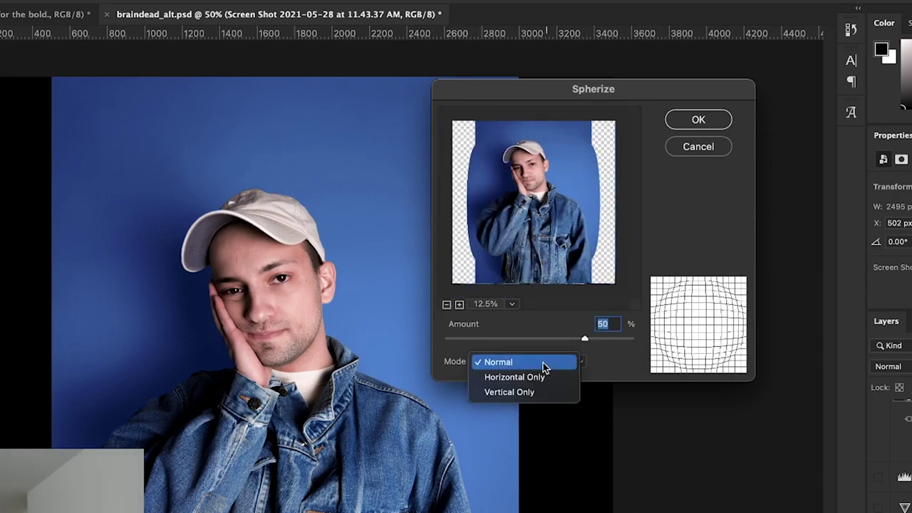
click(541, 377)
click(547, 365)
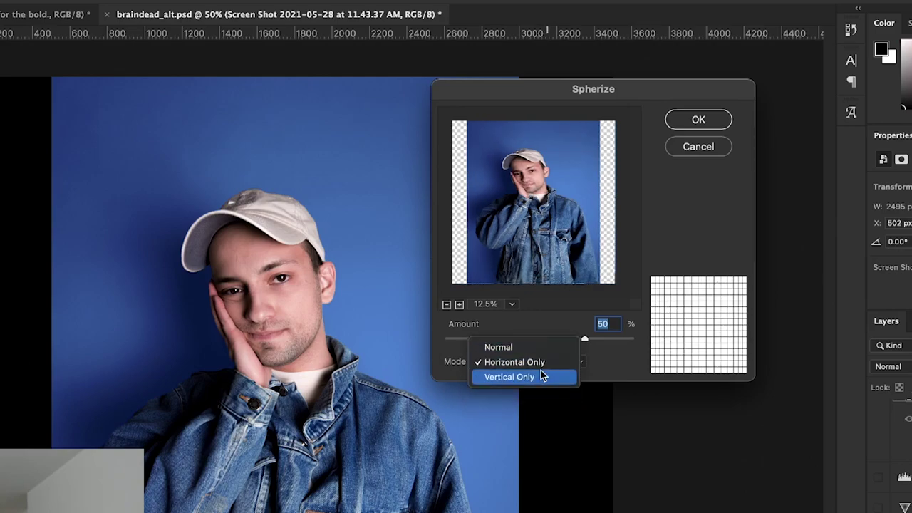
click(540, 371)
click(541, 361)
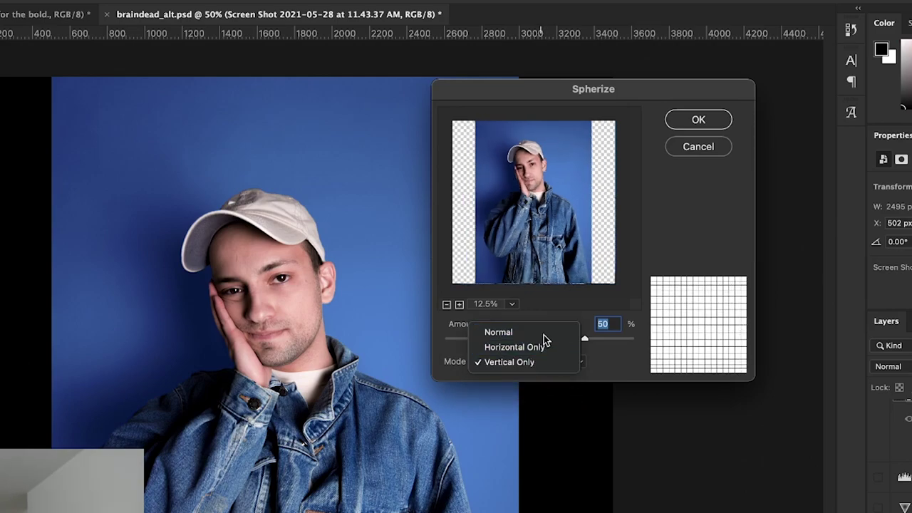
click(544, 335)
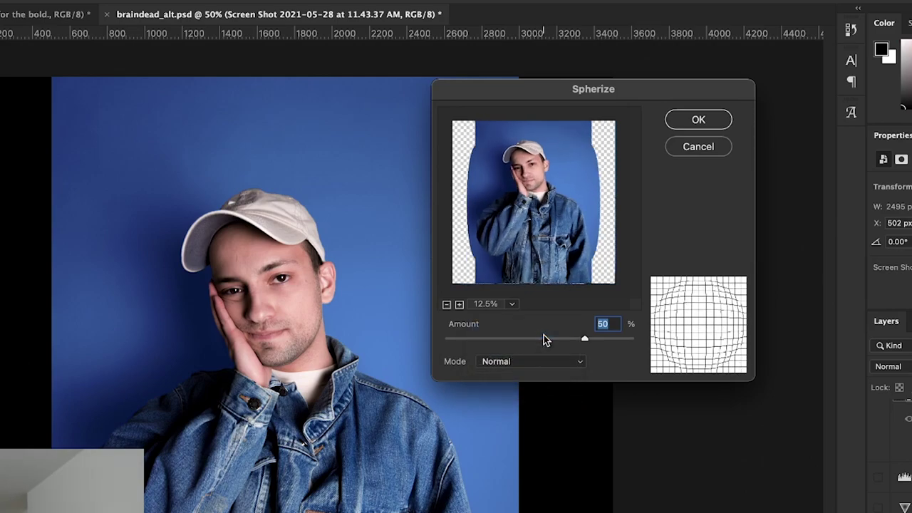
click(698, 122)
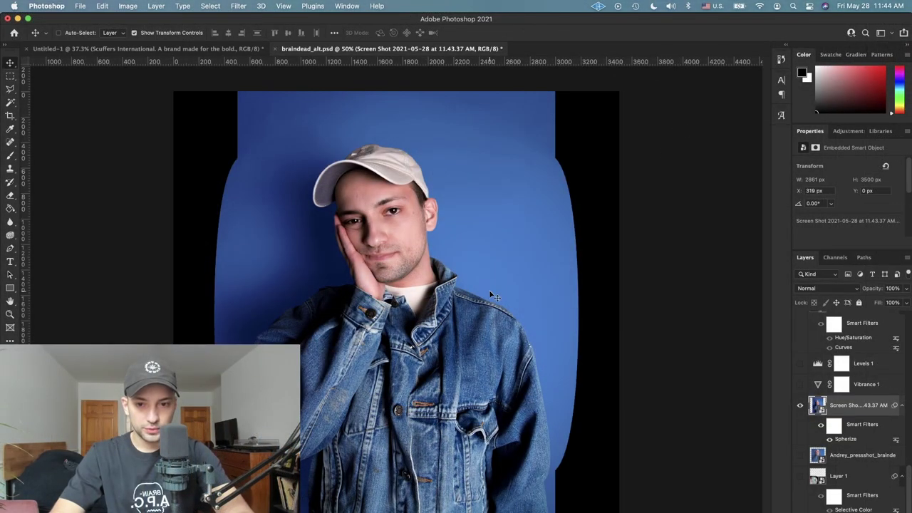
- Shrink the spherized portrait down from its top edge
scroll(488, 290, down, 2)
scroll(488, 290, up, 2)
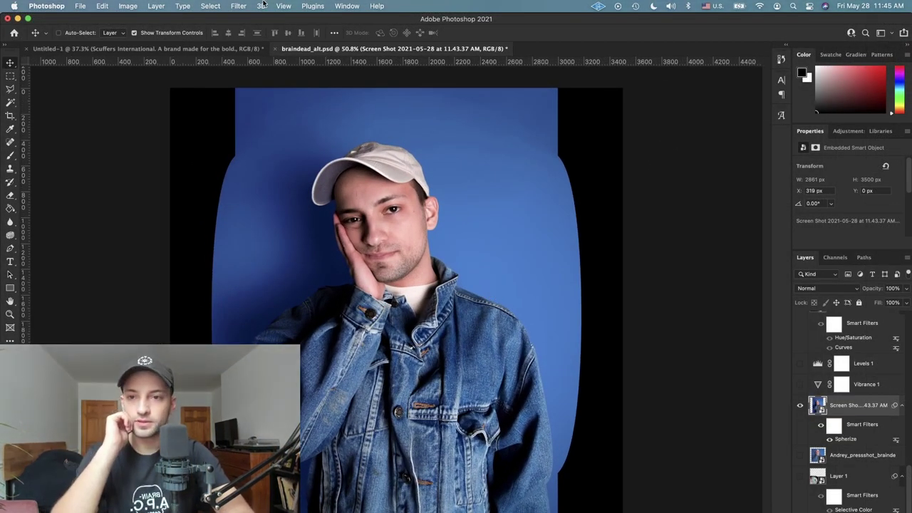
click(239, 6)
mouse_move(246, 174)
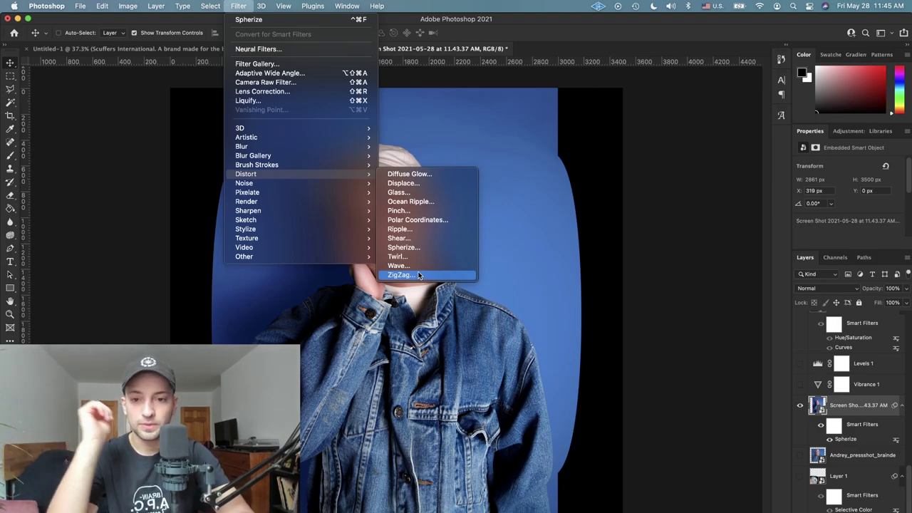
click(57, 76)
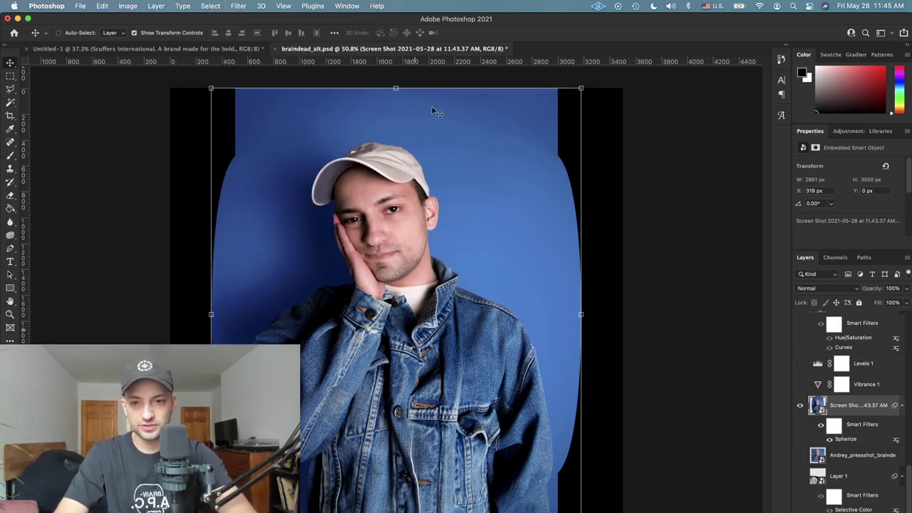
drag(396, 89, 396, 104)
key(Return)
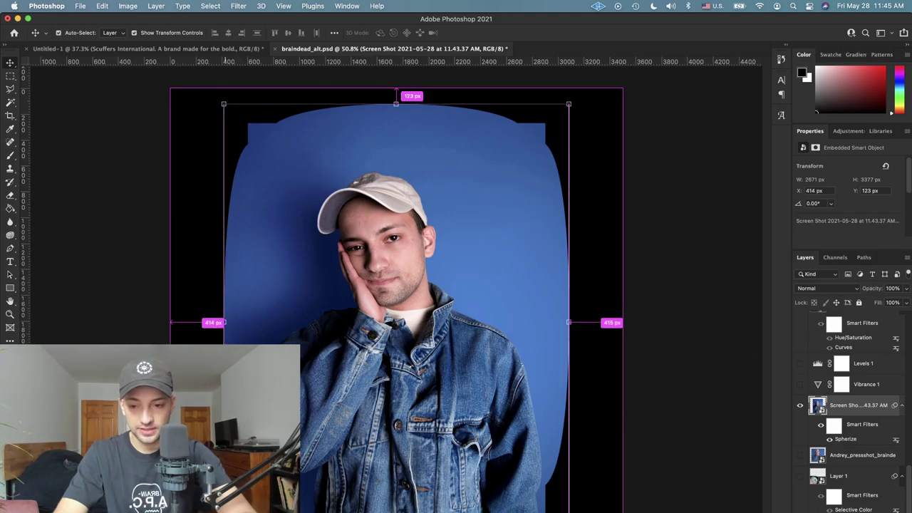
- Slant the portrait's side edges inward at the bottom, lower its top, and move it up
key(super+t)
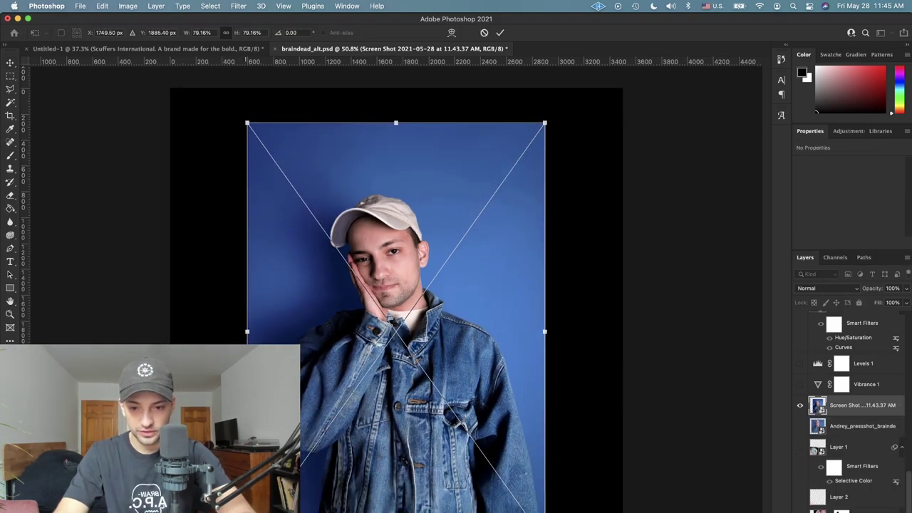
drag(247, 499, 267, 499)
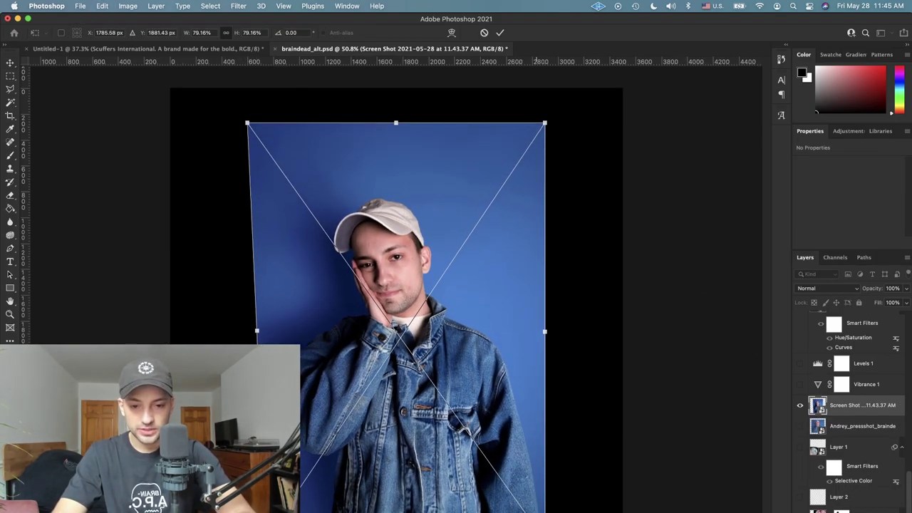
drag(544, 499, 527, 499)
key(Return)
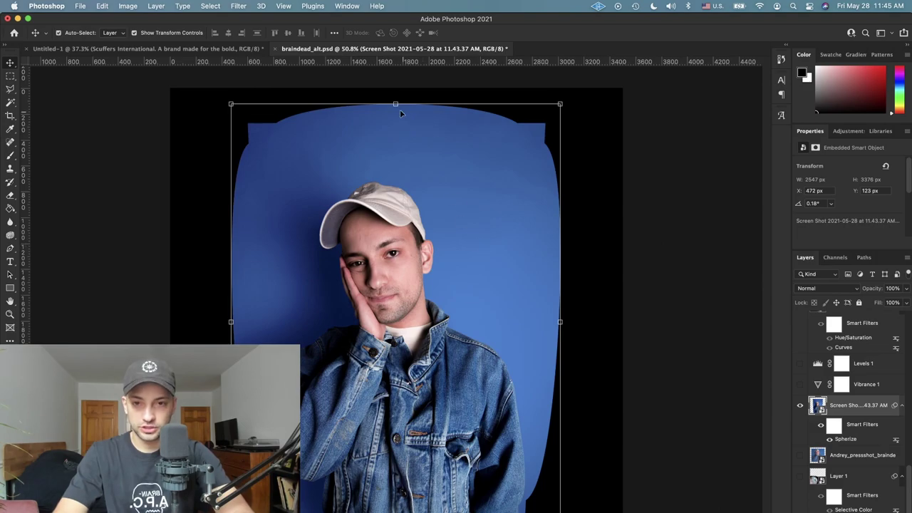
drag(399, 108, 399, 152)
key(Return)
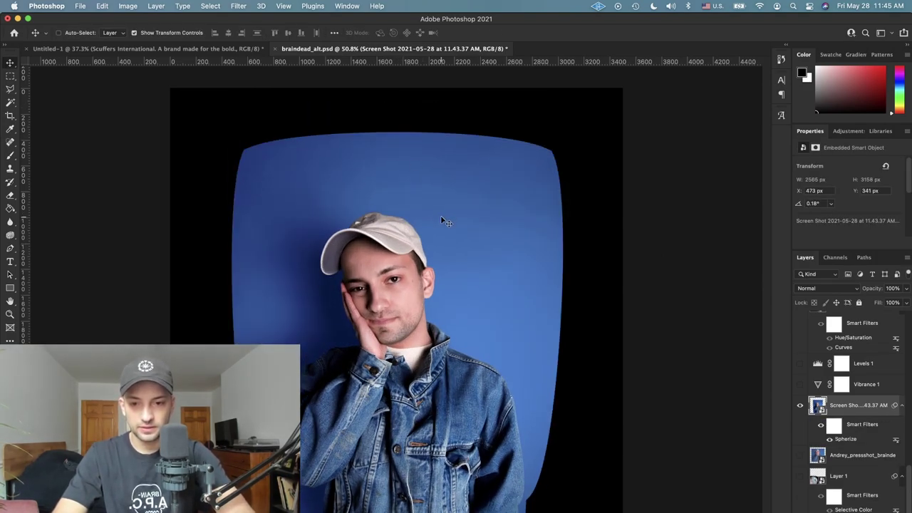
drag(441, 215, 441, 198)
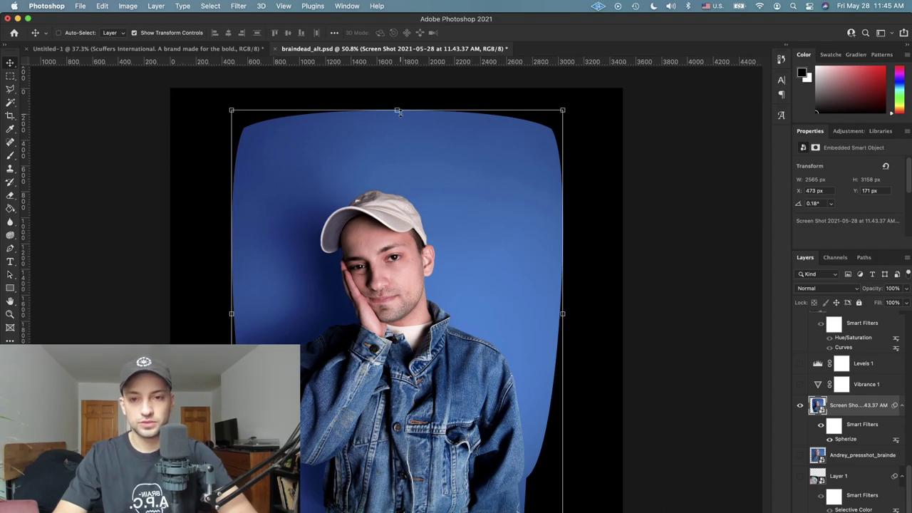
- Widen the portrait to 3046 × 3671 px, shift it left, and add empty Layer 7
key(super+t)
drag(544, 318, 608, 305)
key(Return)
drag(510, 305, 477, 306)
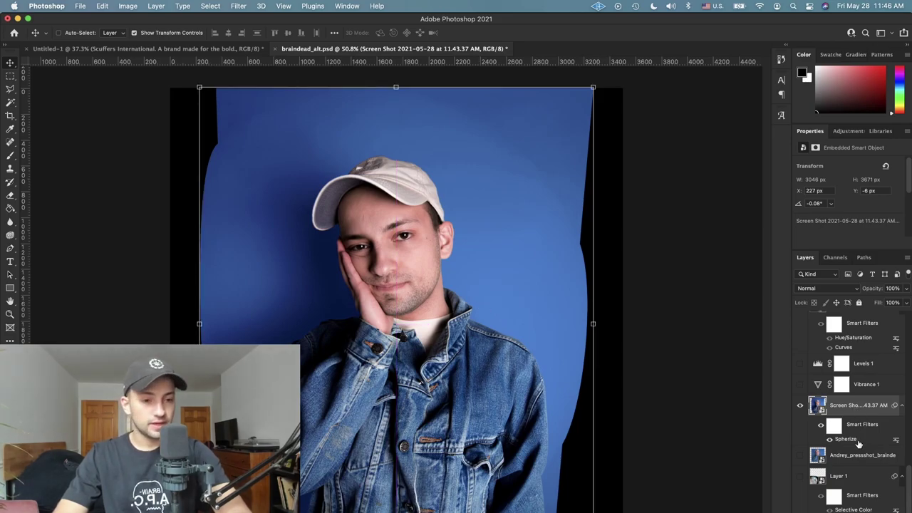
key(super+alt+shift+n)
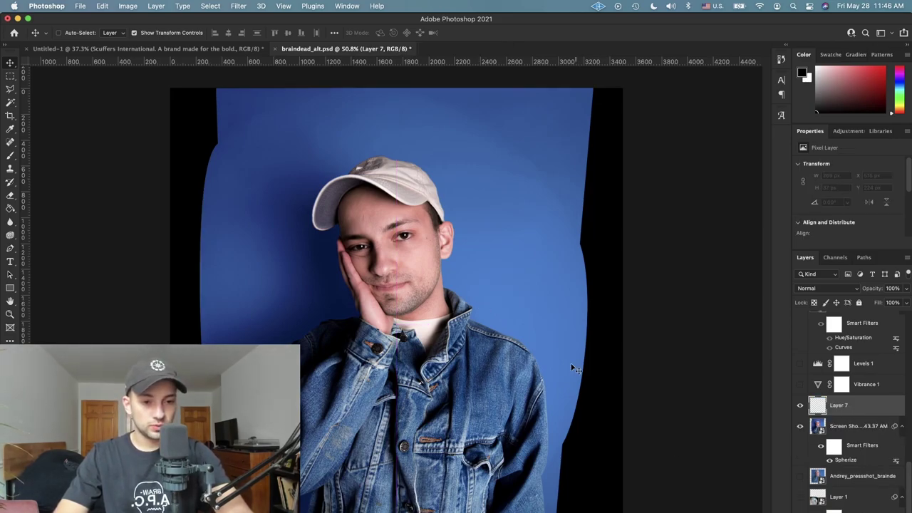
- Draw a circular elliptical selection around the portrait subject
click(10, 288)
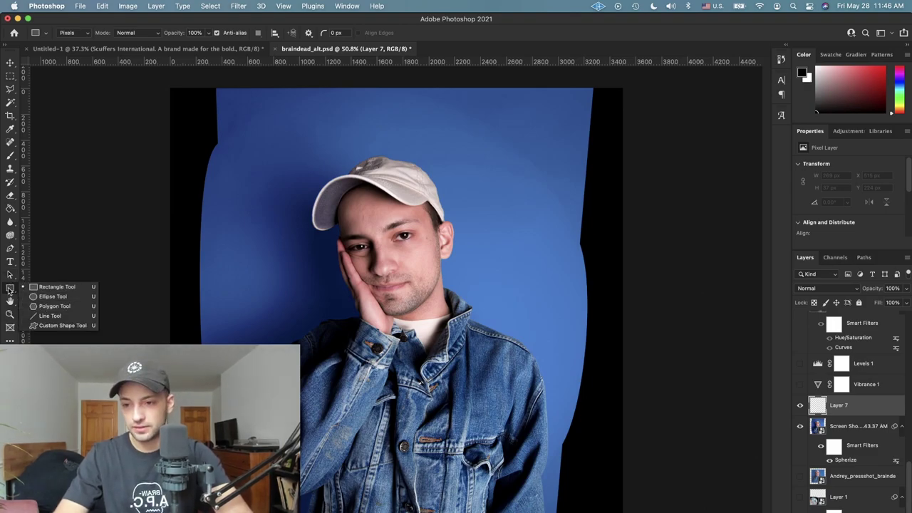
click(9, 289)
click(10, 76)
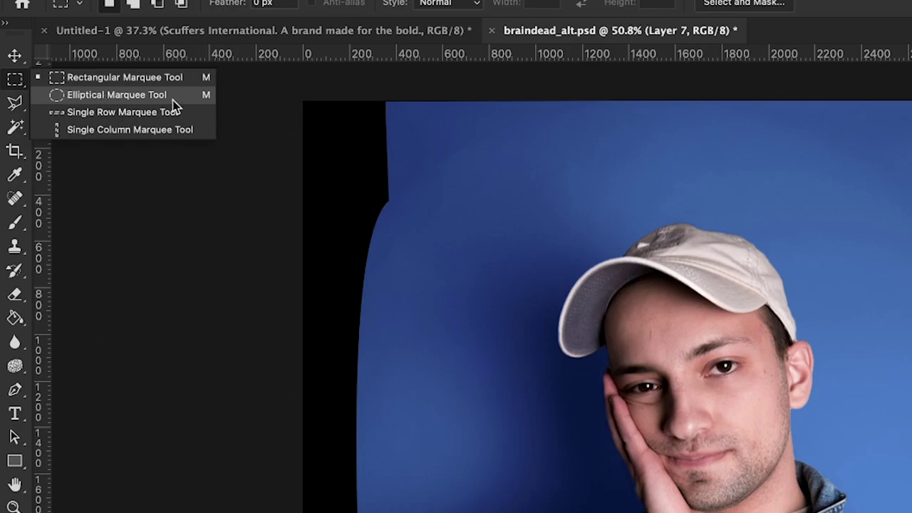
click(172, 99)
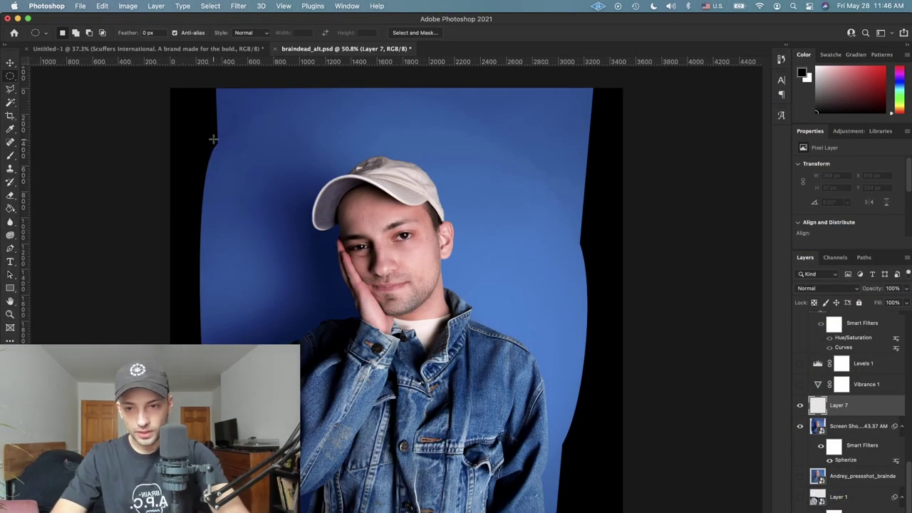
drag(213, 139, 580, 498)
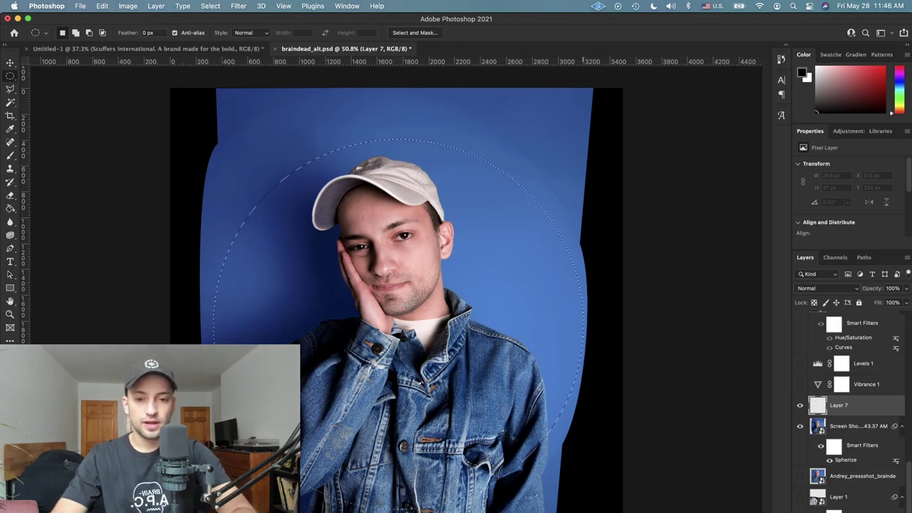
drag(580, 499, 580, 499)
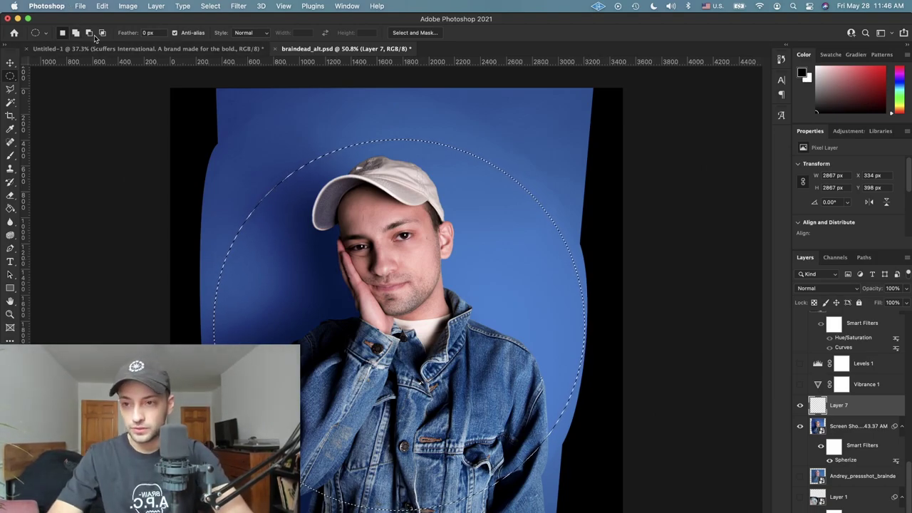
- Invert the selection and Paint Bucket fill the area outside the circle black
click(211, 5)
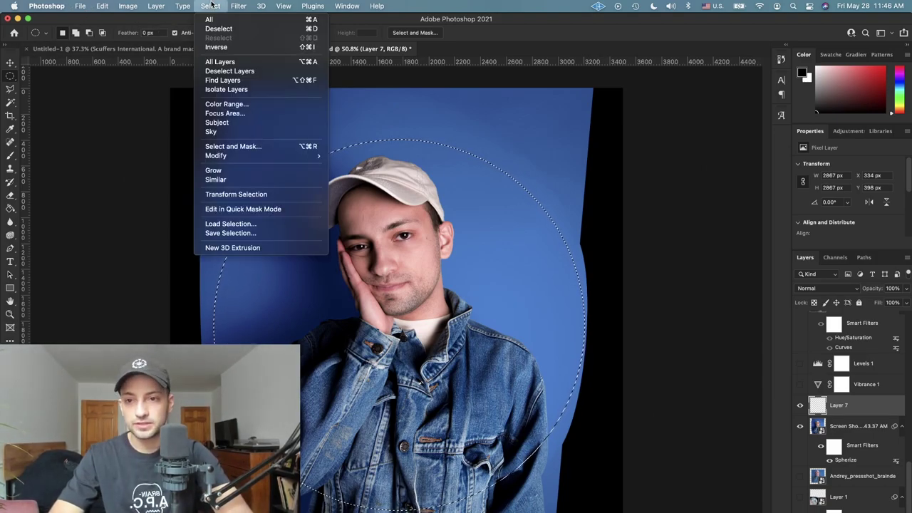
click(213, 47)
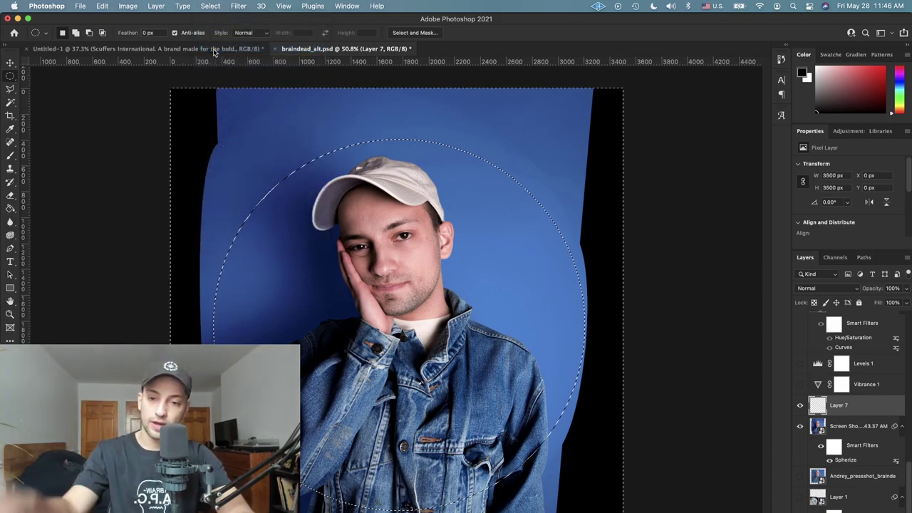
key(g)
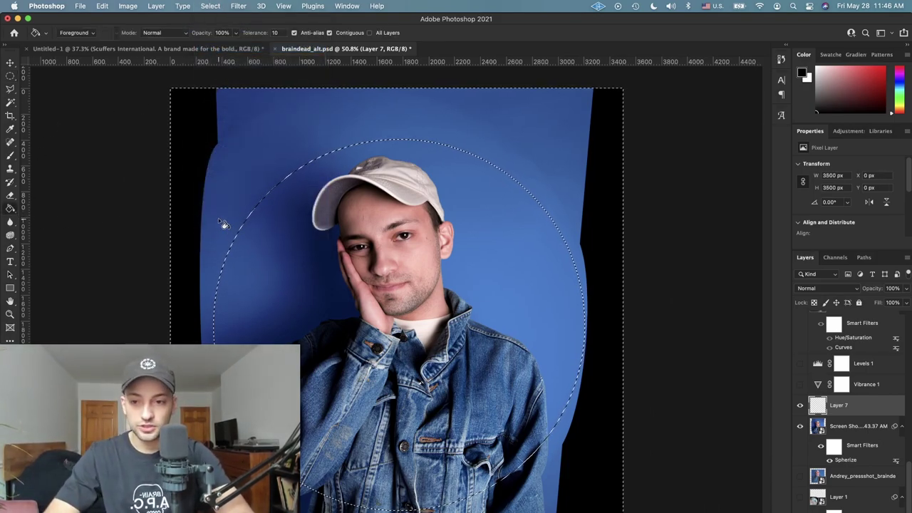
click(221, 223)
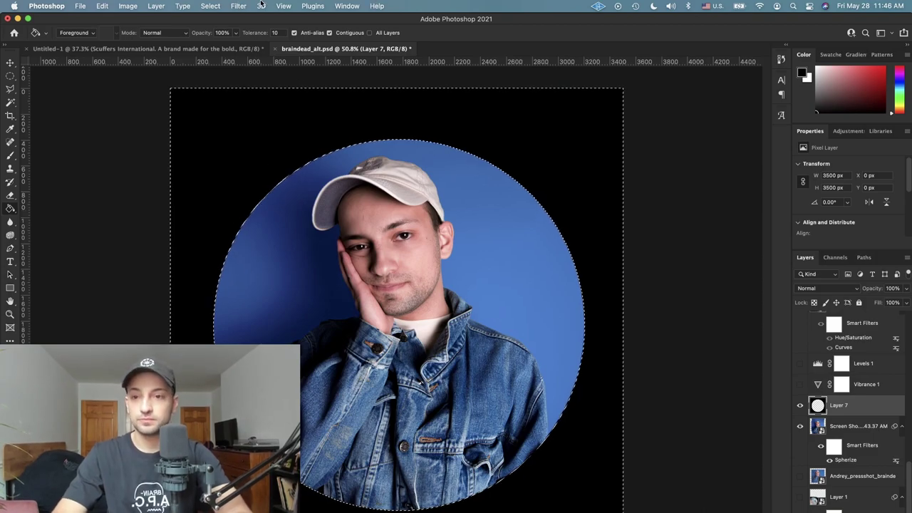
- Deselect and apply a roughly 33-pixel Gaussian Blur to Layer 7's black frame
click(212, 6)
click(217, 32)
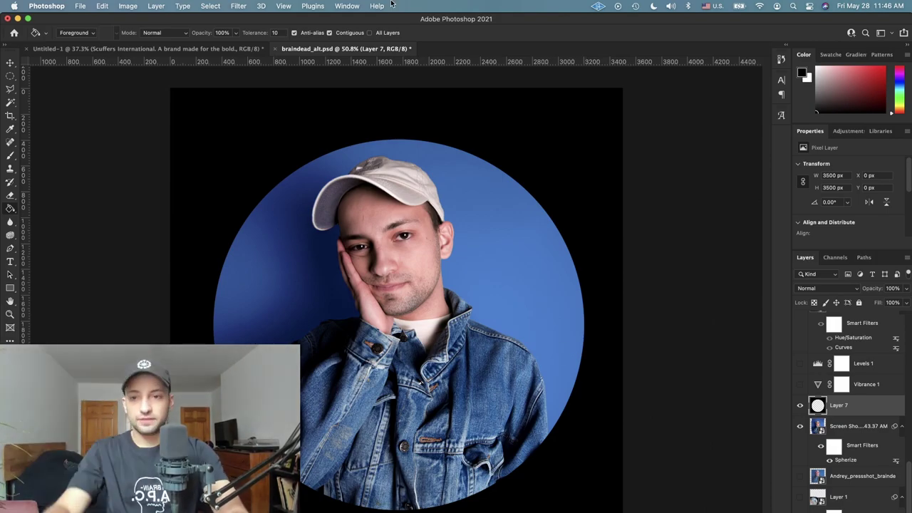
click(237, 6)
mouse_move(299, 146)
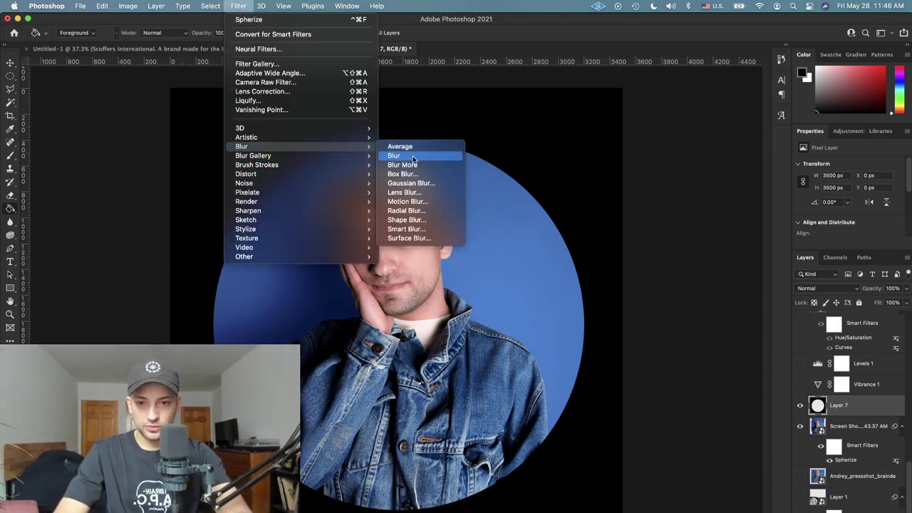
click(412, 183)
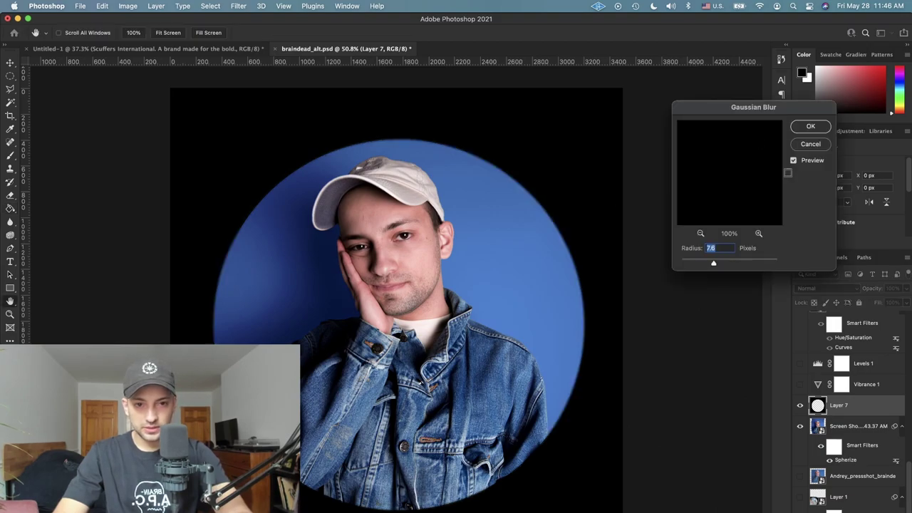
click(721, 263)
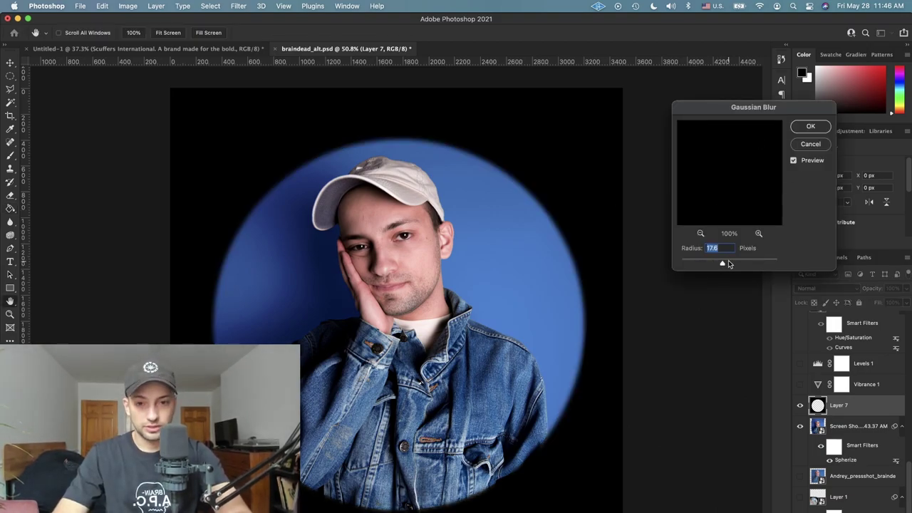
drag(729, 263, 734, 263)
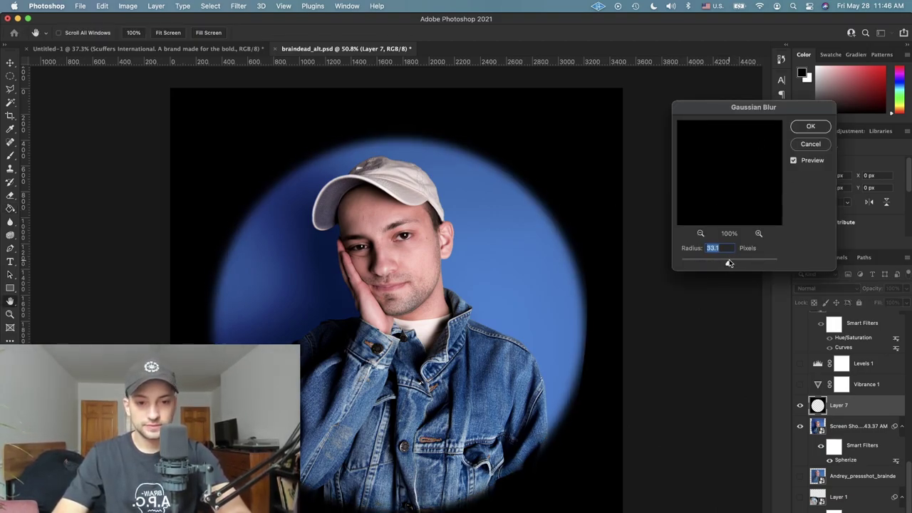
click(810, 126)
- Open Layer 7's layer style and reset its styles to None
key(g)
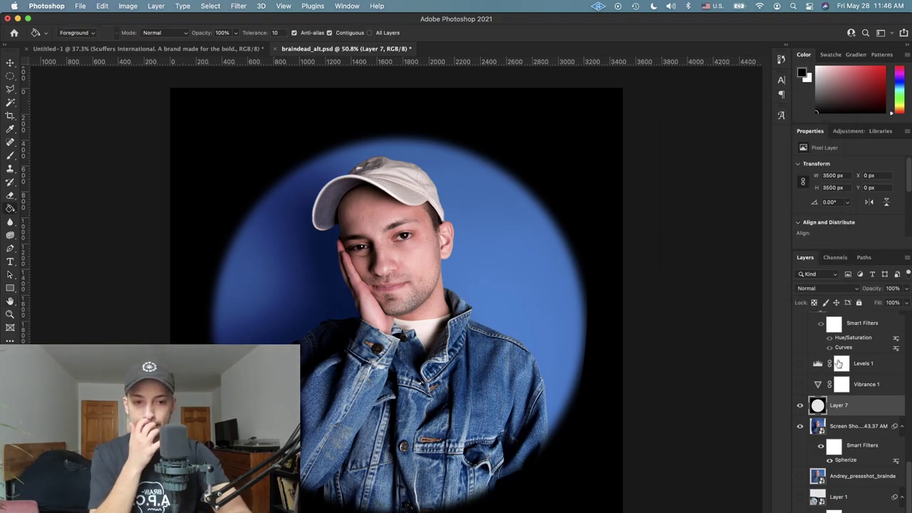
double_click(880, 411)
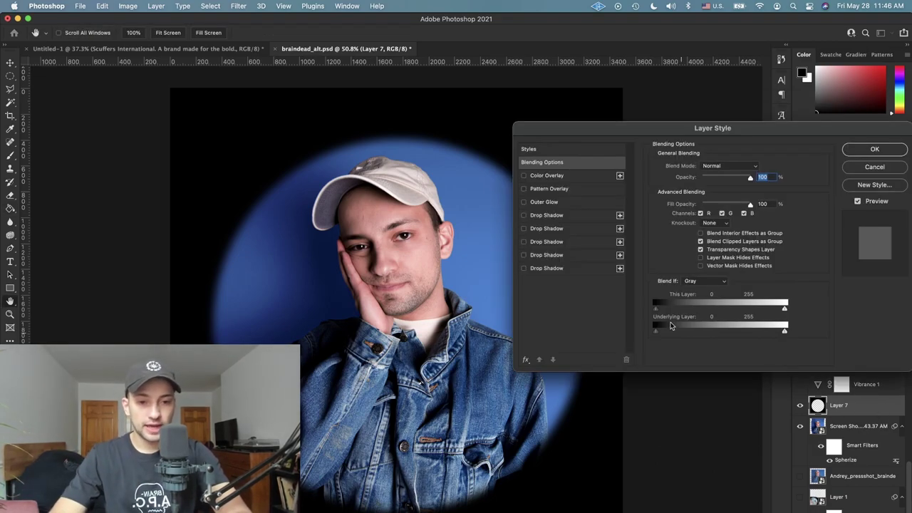
click(538, 150)
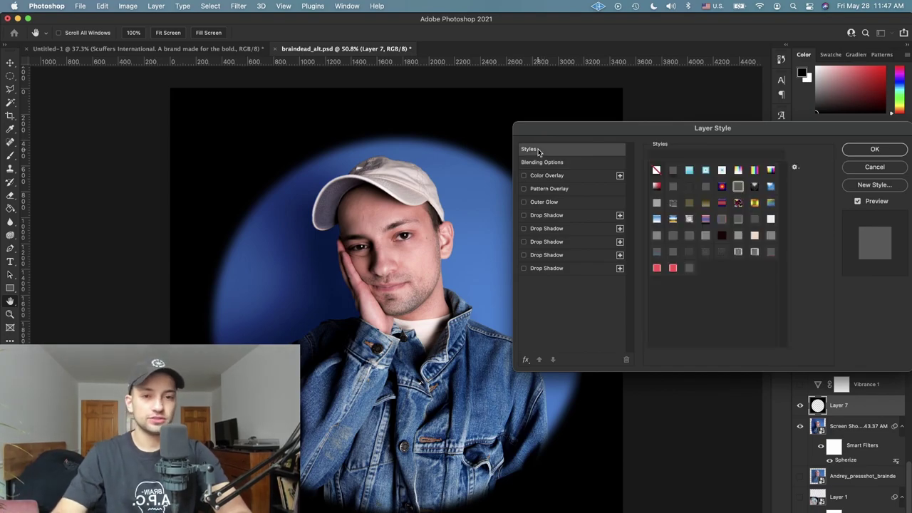
click(656, 168)
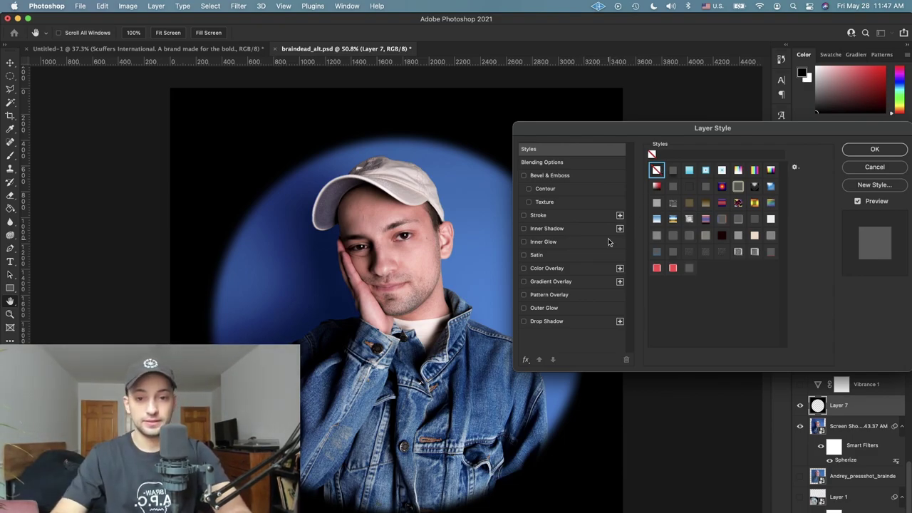
- Enable Outer Glow with bright blue 0d57ff colour and Color Burn blend mode
click(524, 308)
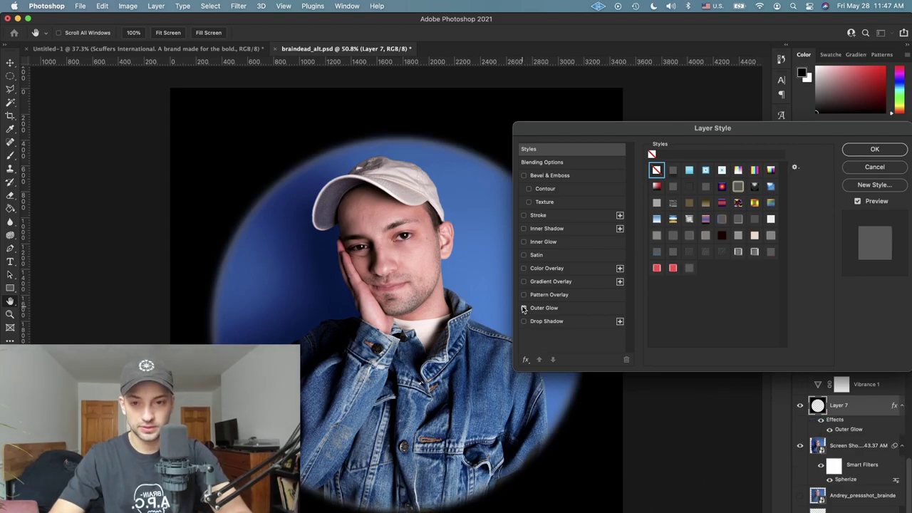
click(540, 308)
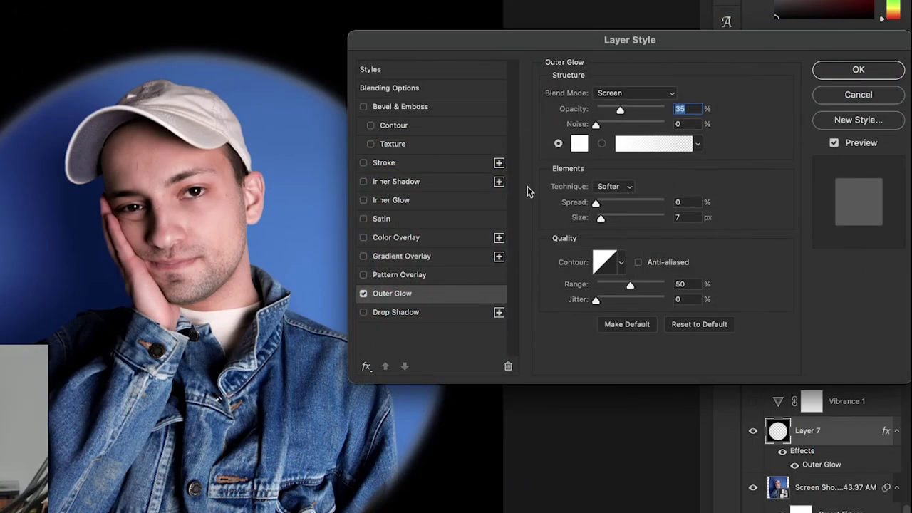
click(579, 143)
drag(675, 239, 673, 222)
click(633, 152)
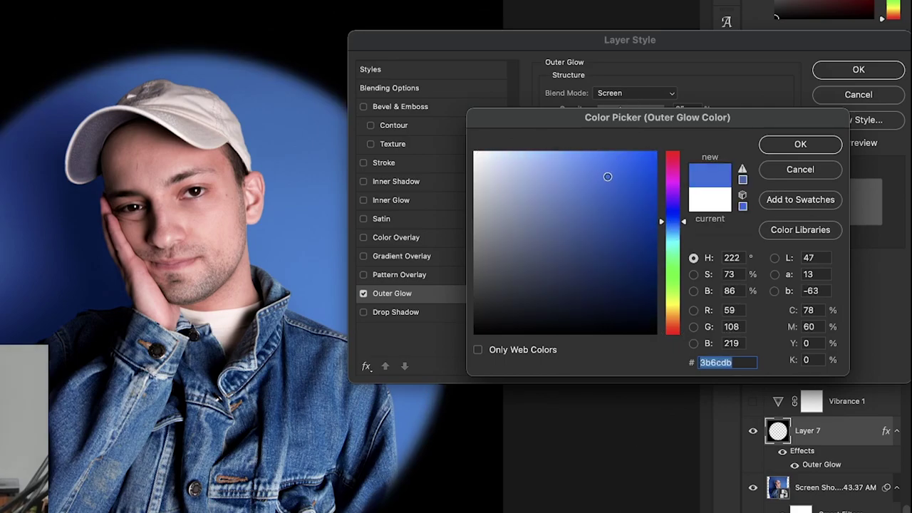
click(646, 153)
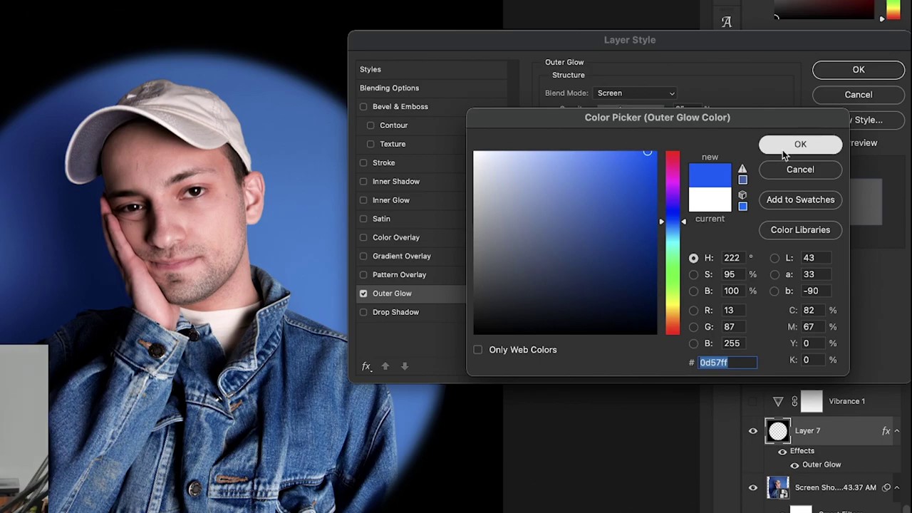
click(800, 144)
click(631, 93)
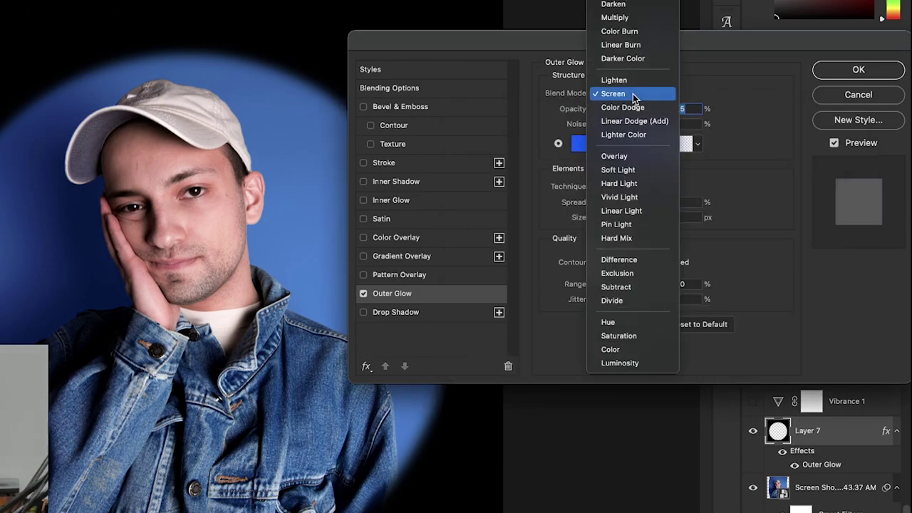
click(630, 34)
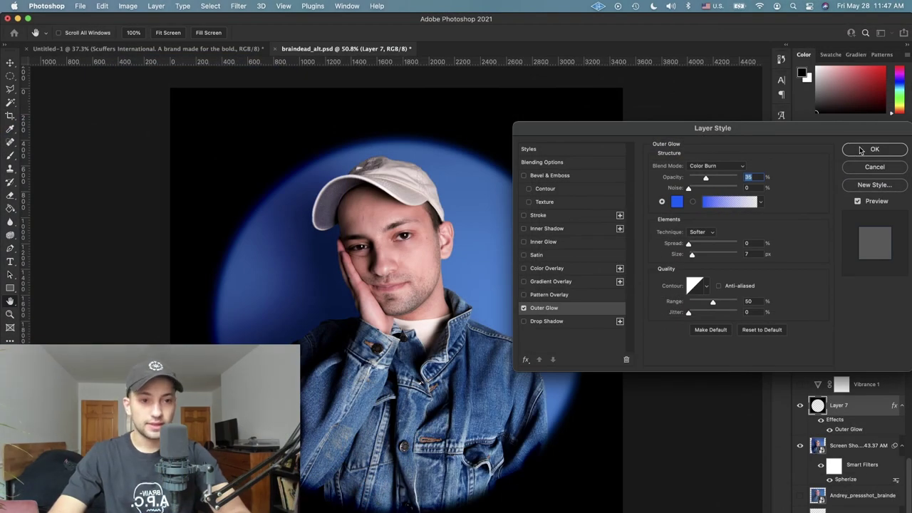
- Apply the blue outer glow layer style to the frame
click(875, 149)
scroll(574, 166, up, 5)
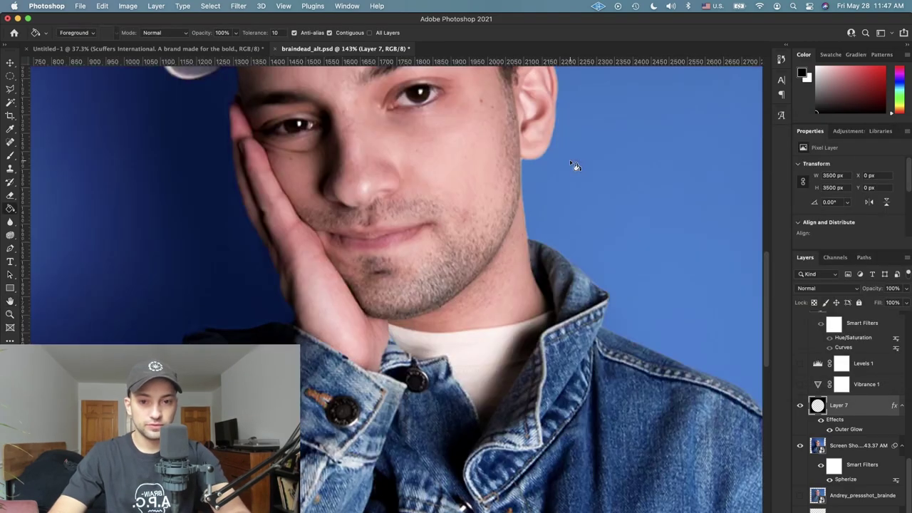
scroll(575, 165, up, 3)
scroll(574, 165, right, 3)
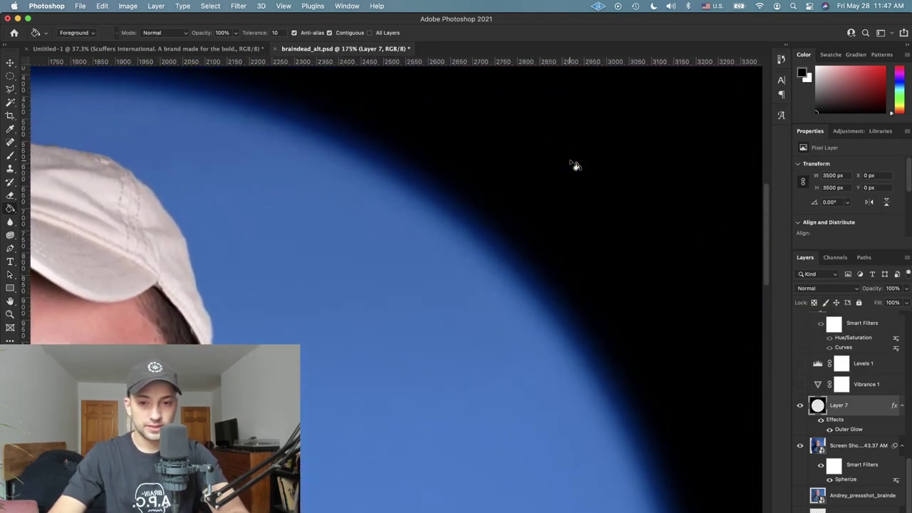
scroll(840, 454, down, 3)
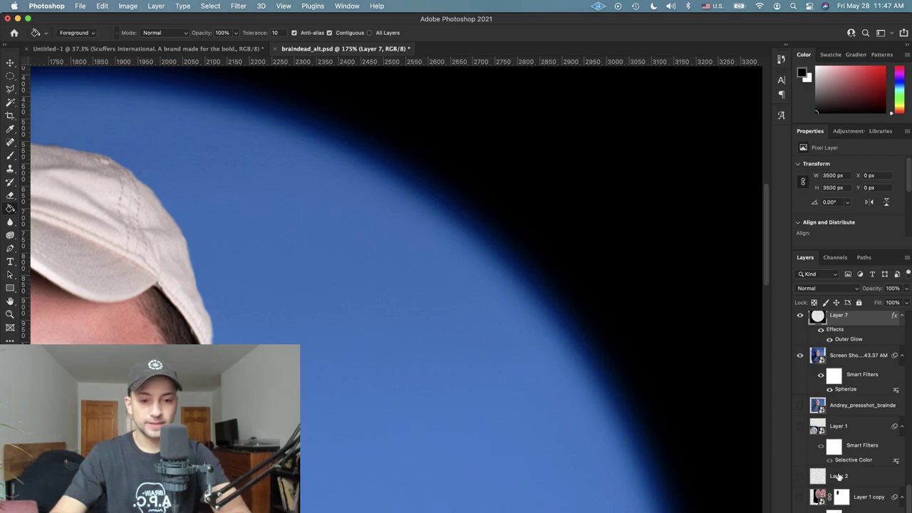
- Select Layer 1 copy and briefly show, then hide, the Scan 226 copy texture
click(841, 449)
scroll(868, 510, up, 3)
scroll(851, 470, up, 4)
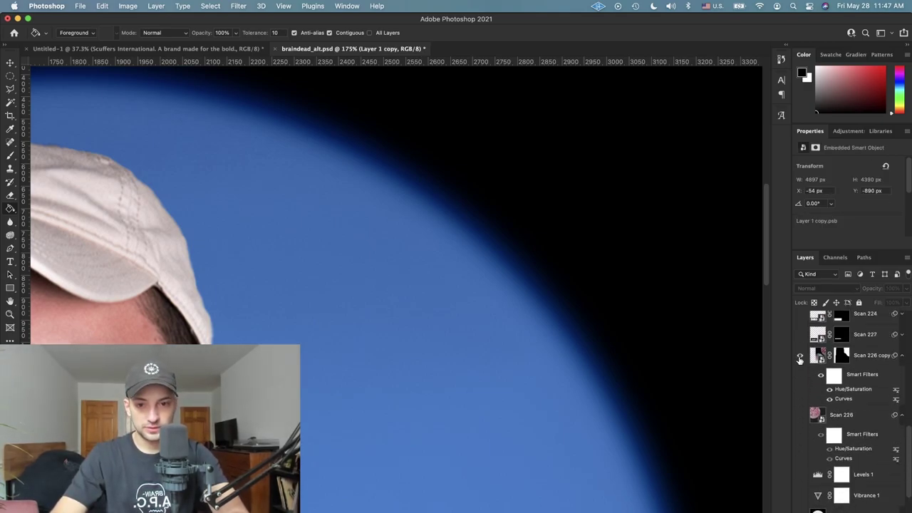
click(799, 356)
click(799, 356)
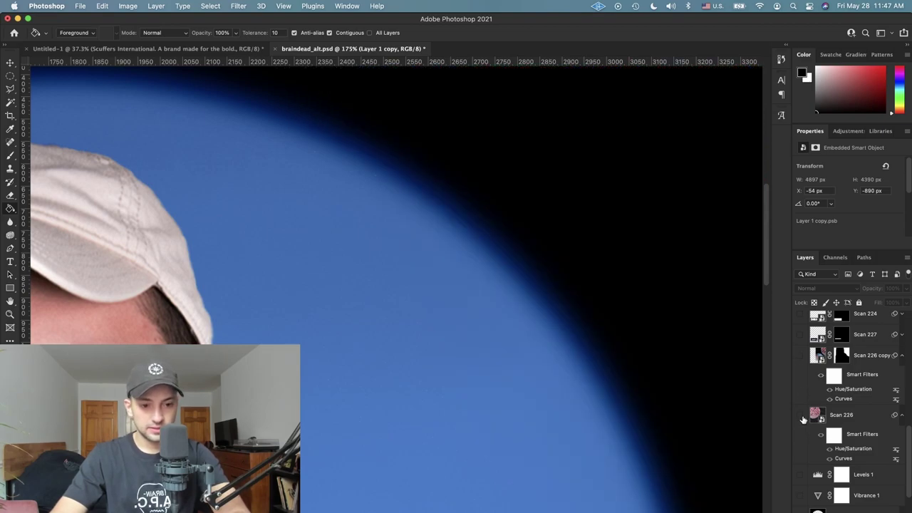
scroll(803, 418, up, 10)
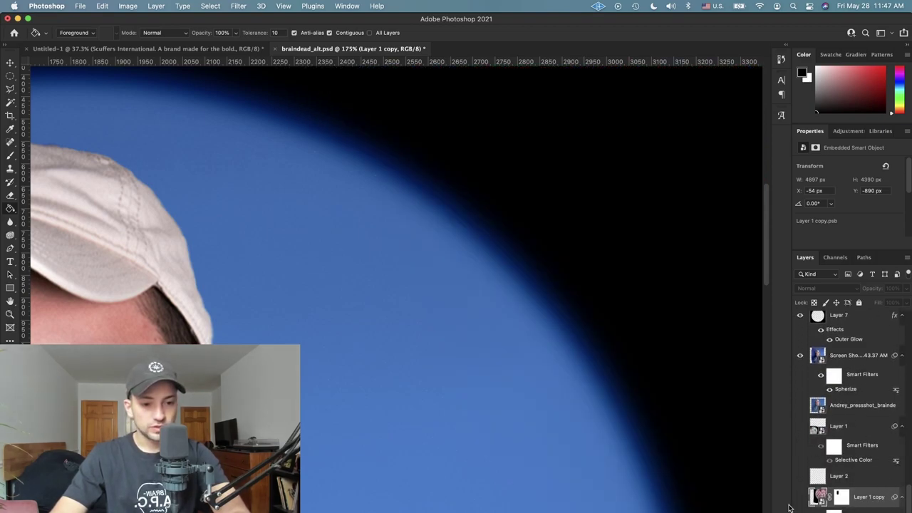
- Test the guitar photo Layer 1 copy above the portrait, then remove it and fit on screen
click(799, 497)
scroll(558, 408, down, 5)
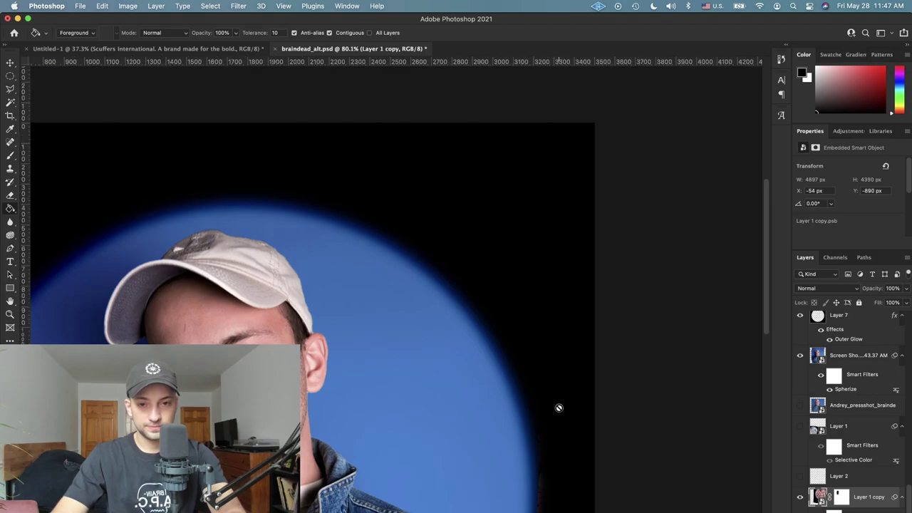
scroll(558, 408, down, 1)
drag(847, 502, 844, 334)
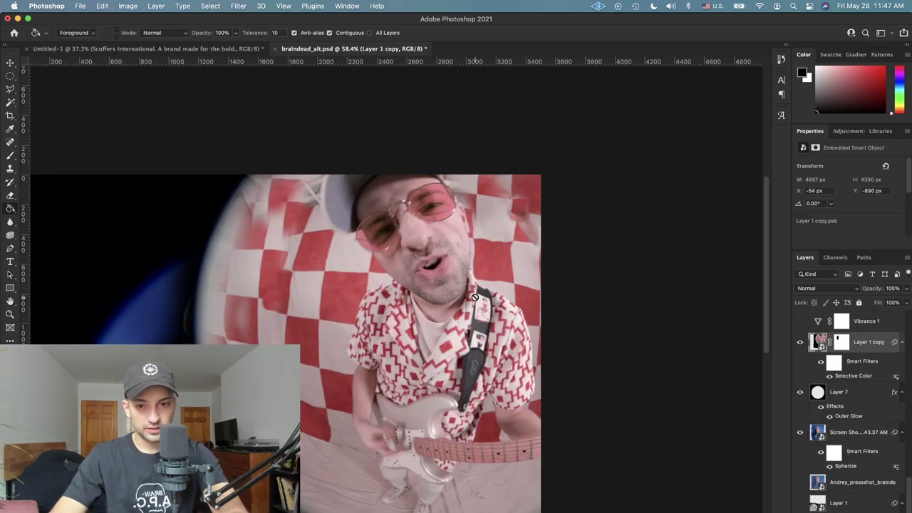
scroll(278, 456, up, 10)
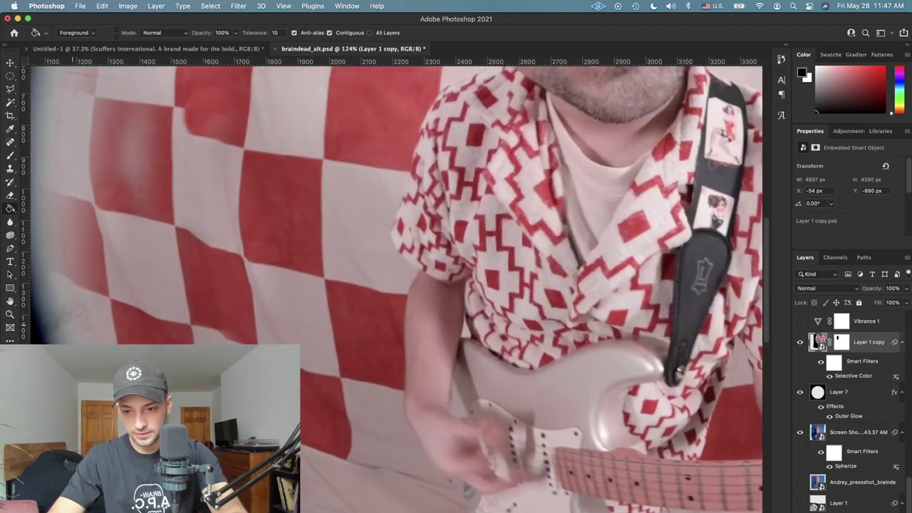
scroll(278, 456, up, 5)
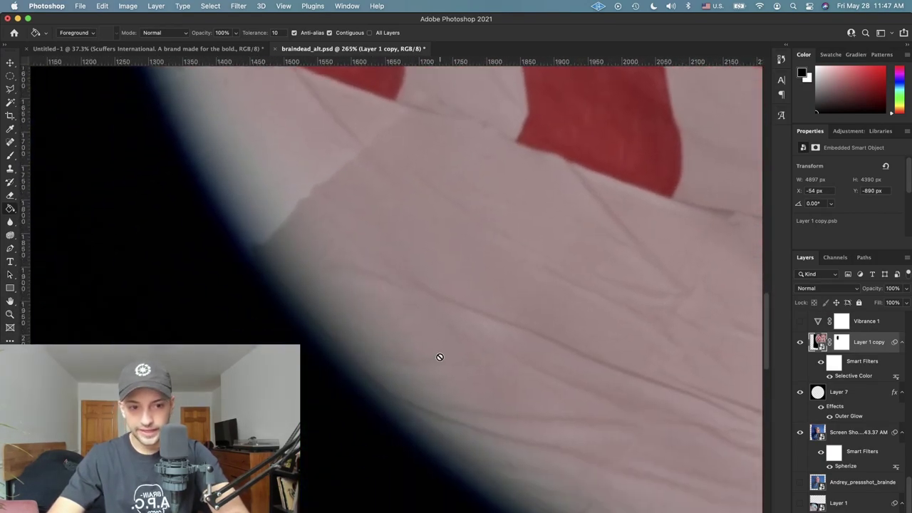
click(829, 376)
click(829, 376)
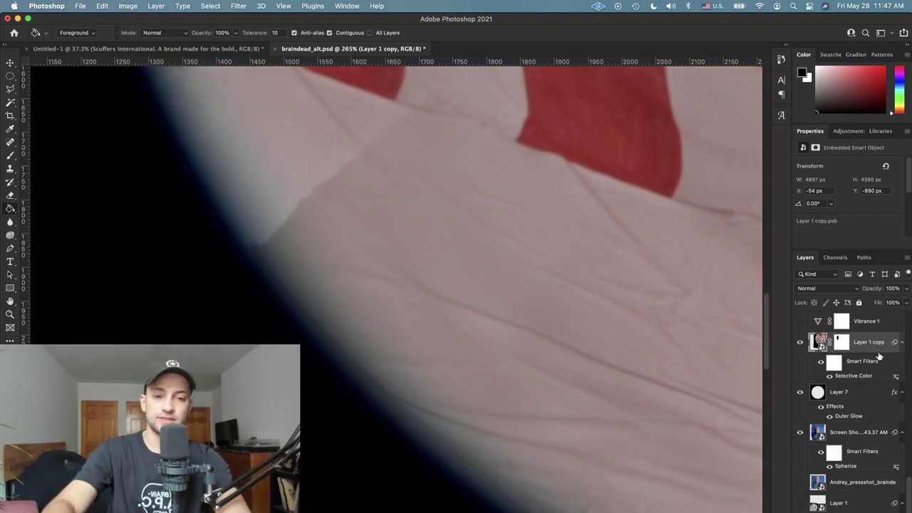
key(Delete)
key(super+0)
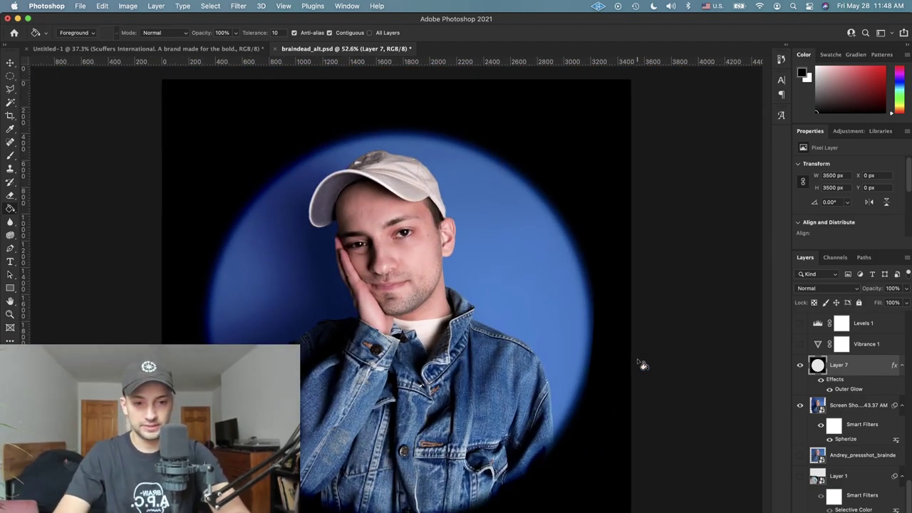
- Compare the photo with Spherize off, then group it with the glow circle into Group 3
click(855, 403)
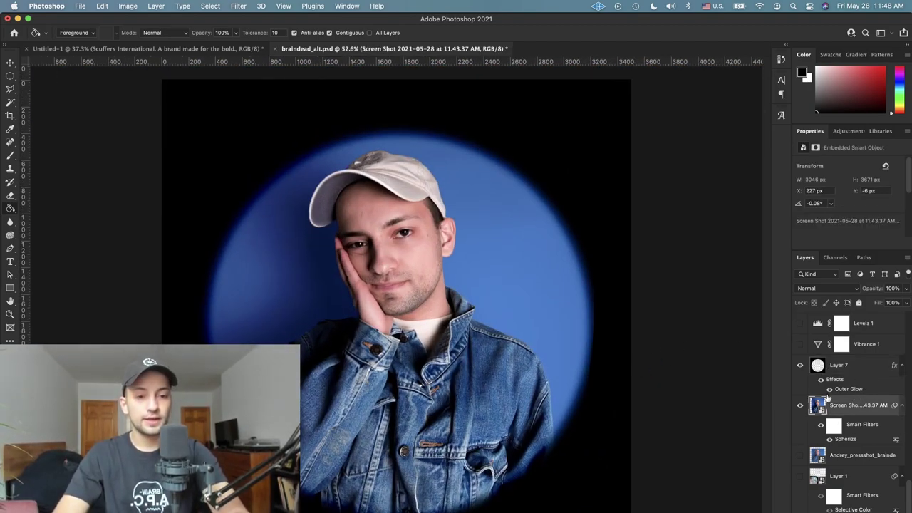
click(828, 439)
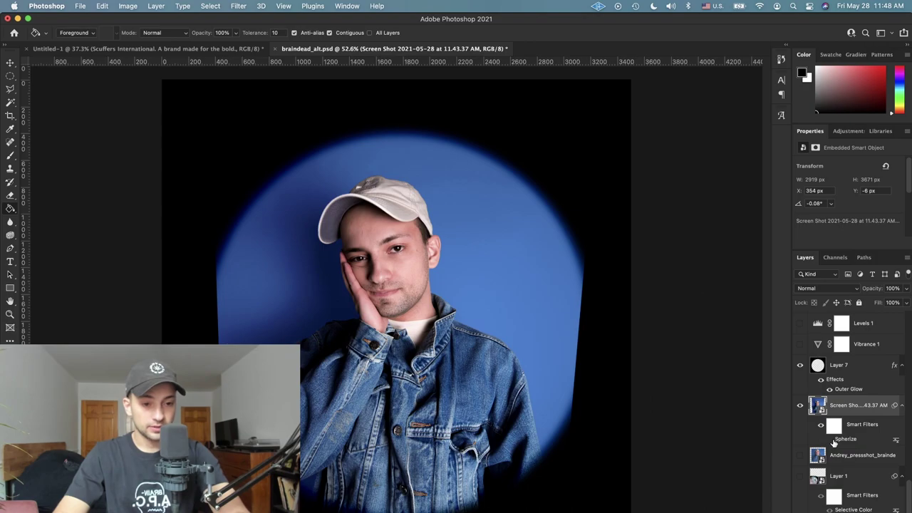
click(829, 439)
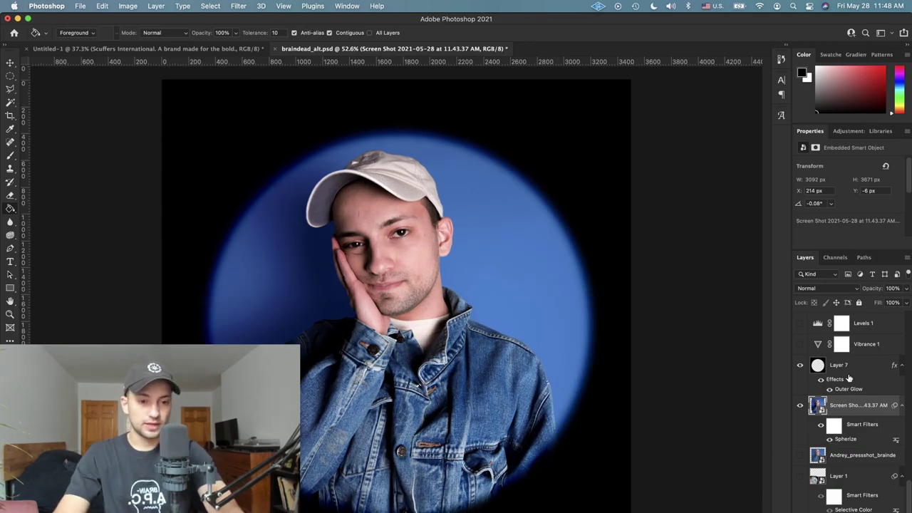
shift+click(850, 367)
key(super+g)
key(v)
- Duplicate the photo inside Group 3 with Spherize off, heading to Filter > Lens Correction
click(811, 438)
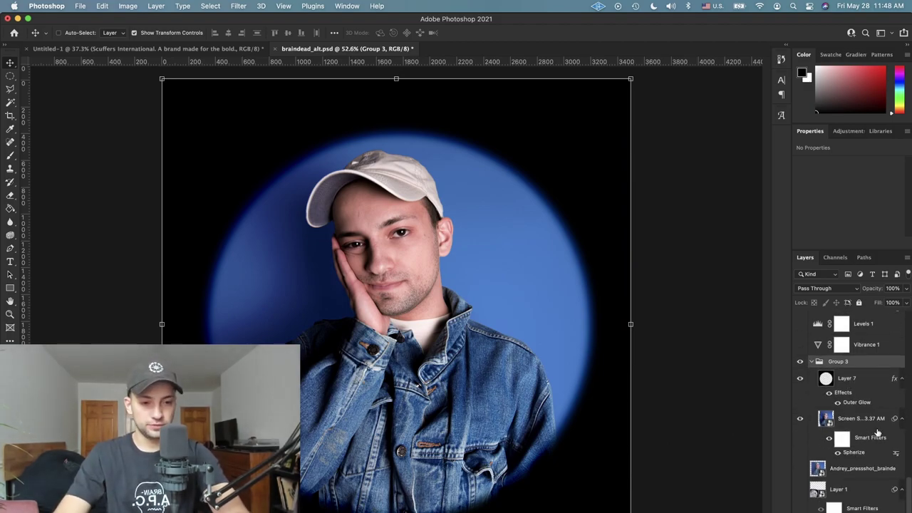
click(869, 421)
key(super+j)
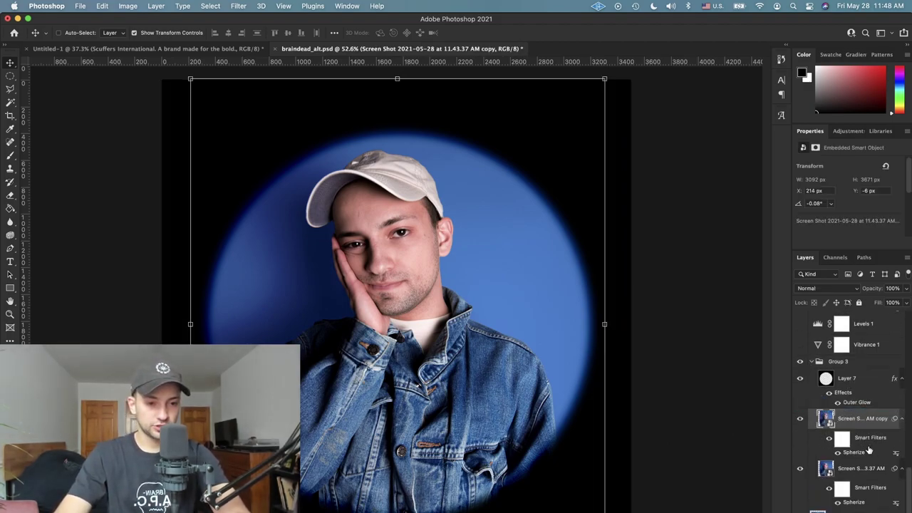
click(837, 454)
click(239, 6)
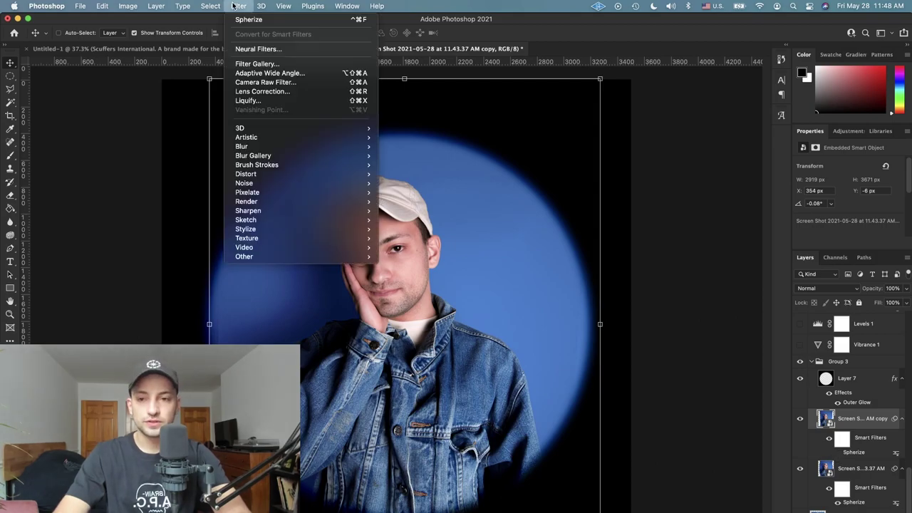
mouse_move(279, 143)
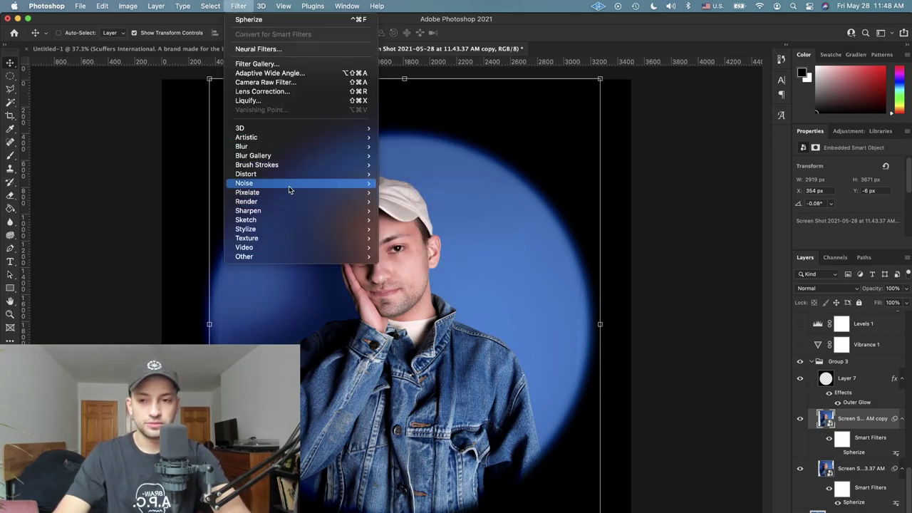
mouse_move(289, 187)
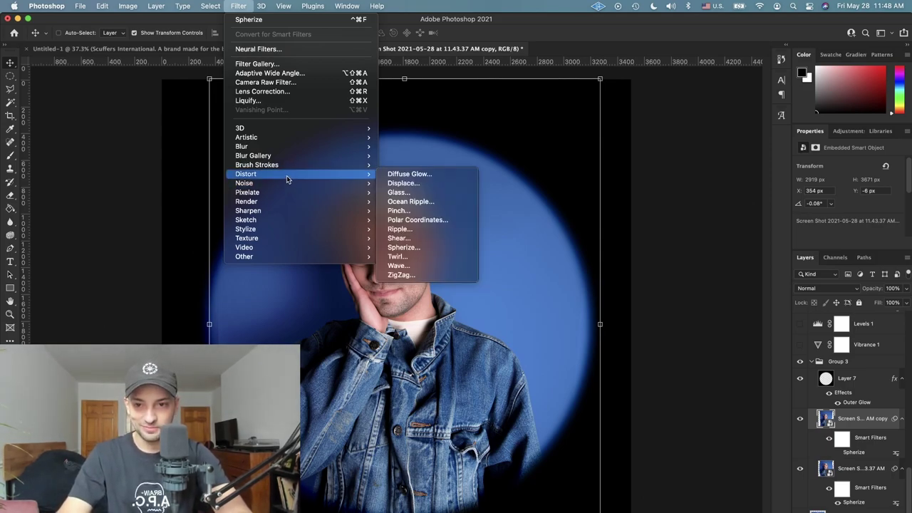
- Set Lens Correction to -29 distortion, -53 vertical and -10 horizontal perspective, 87% scale
key(super+shift+r)
drag(645, 132, 628, 134)
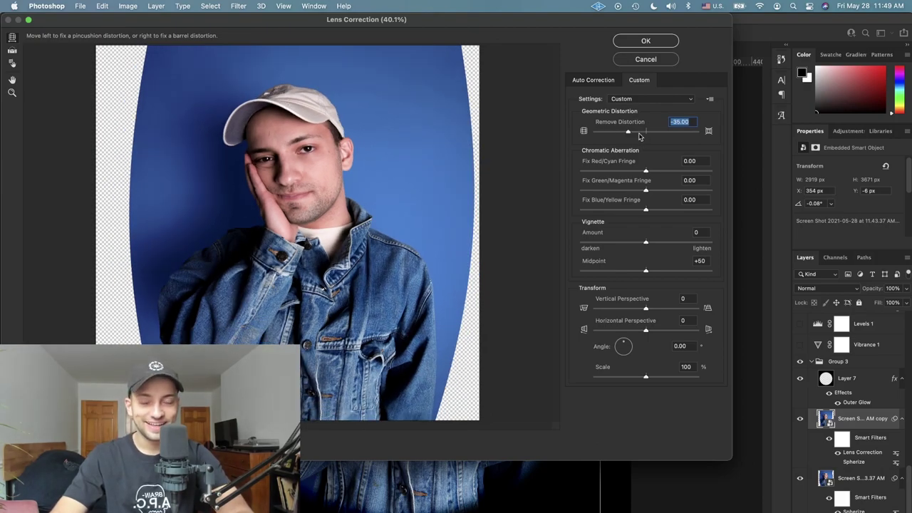
click(636, 133)
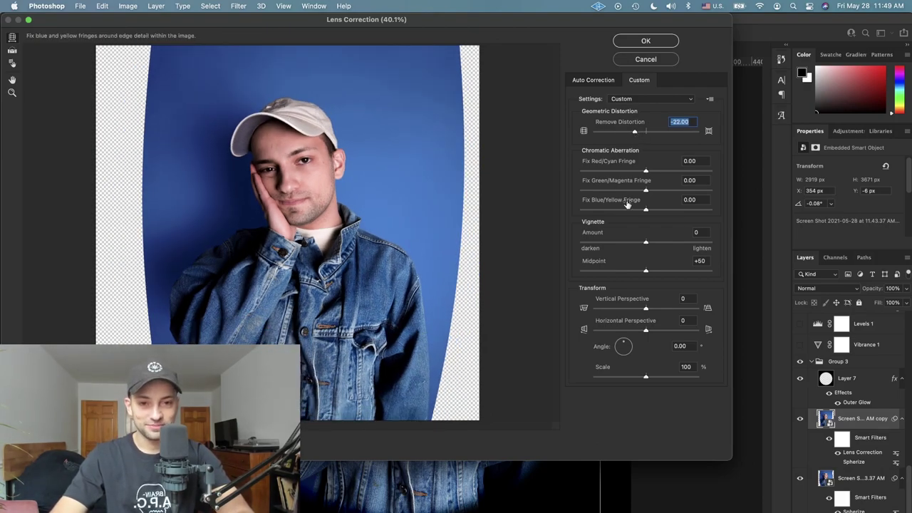
drag(645, 308, 616, 309)
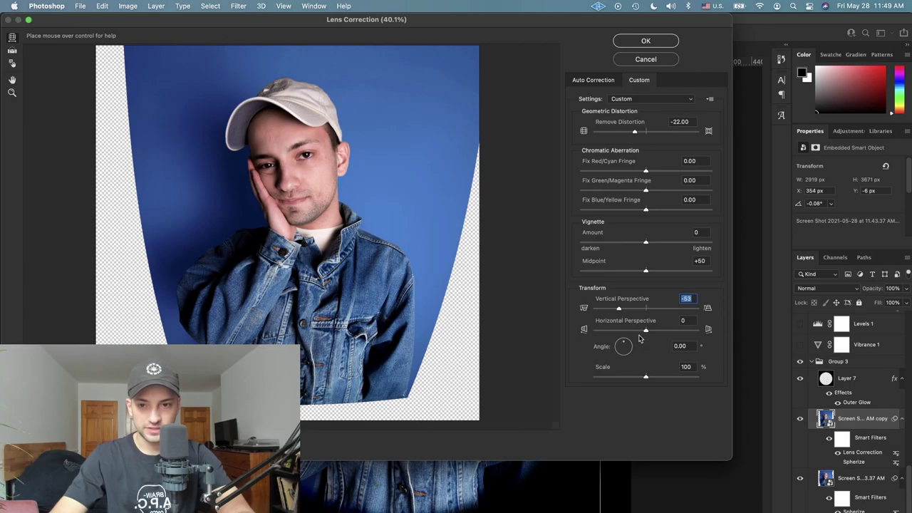
mouse_move(646, 330)
mouse_down()
mouse_move(624, 332)
mouse_move(641, 331)
mouse_up()
drag(645, 377, 633, 377)
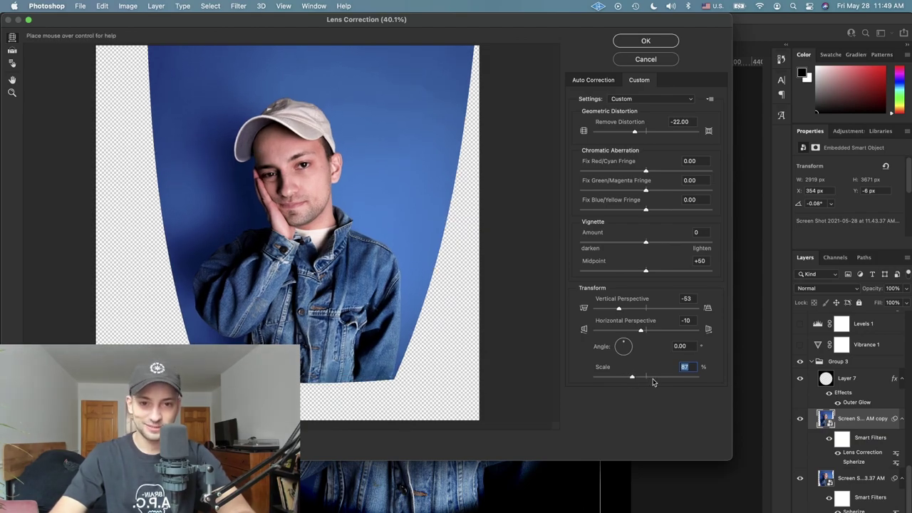
drag(631, 134, 627, 134)
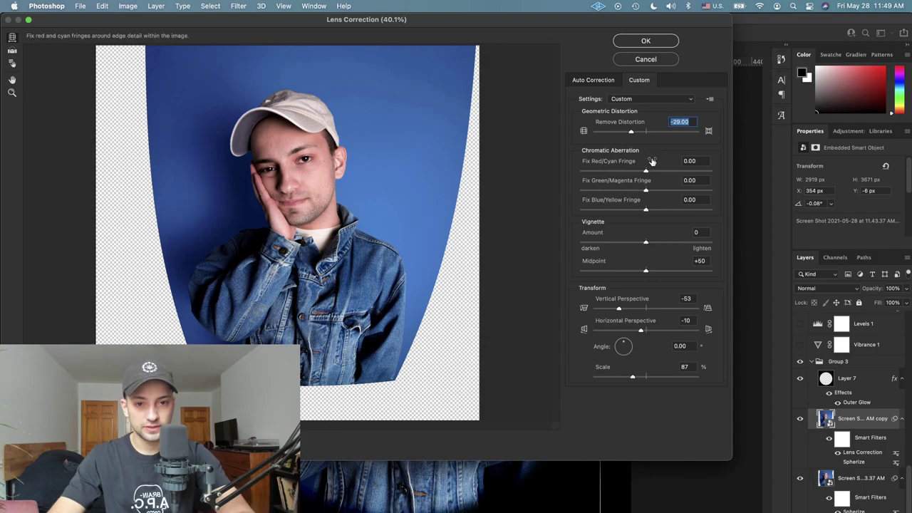
- Raise red/cyan fringing to +57.14 and green/magenta fringing to +60.32
drag(645, 171, 660, 173)
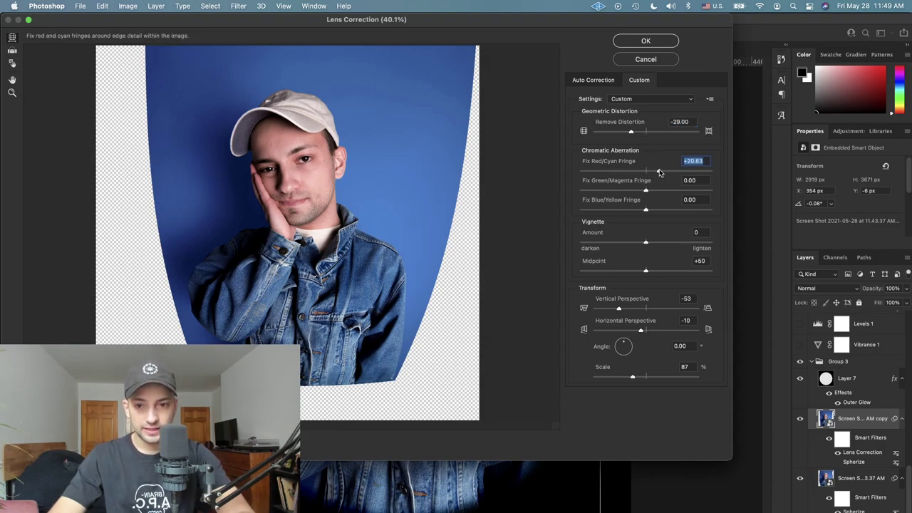
drag(645, 190, 675, 210)
click(684, 191)
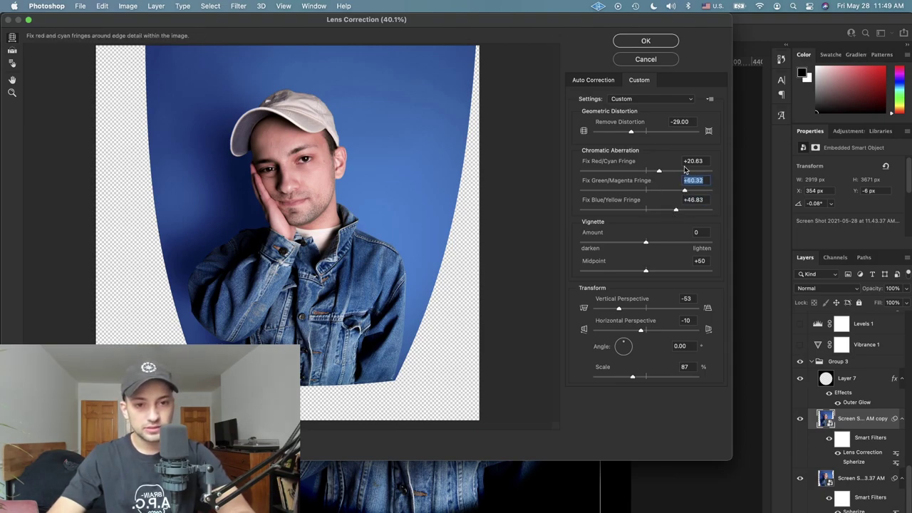
click(681, 171)
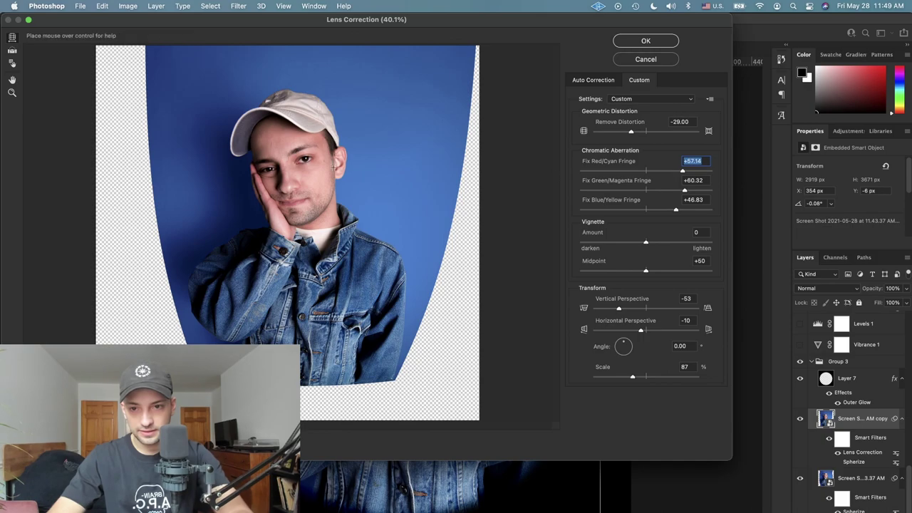
key(super+plus)
key(super+plus)
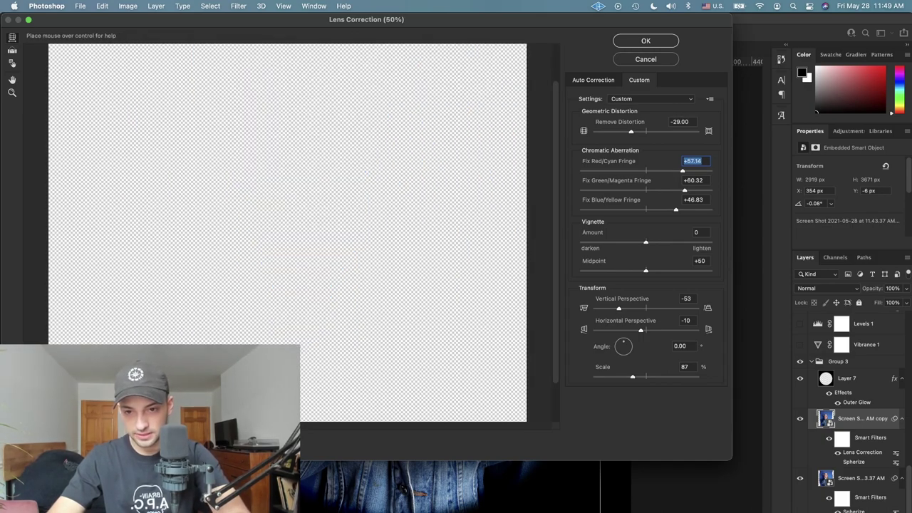
- Apply the lens correction, then resize the corrected copy and nudge it left
key(Return)
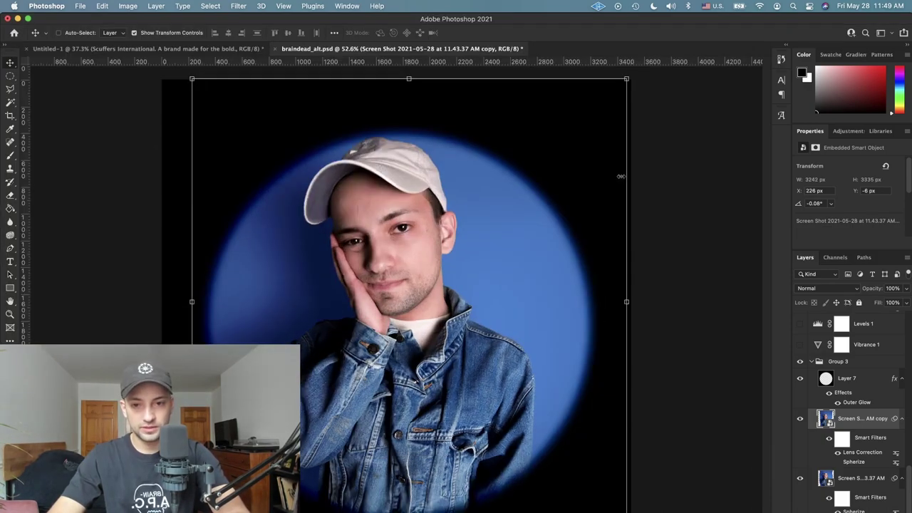
key(super+t)
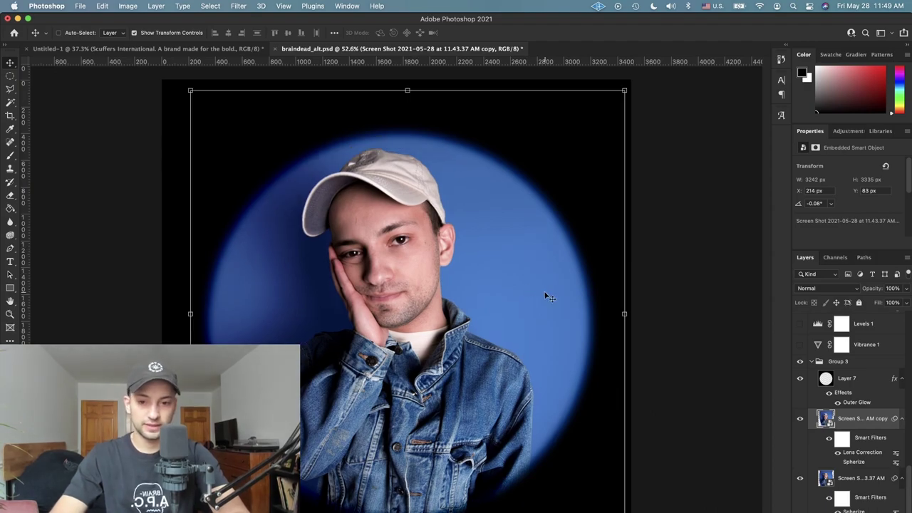
drag(625, 313, 580, 338)
key(super+z)
key(Return)
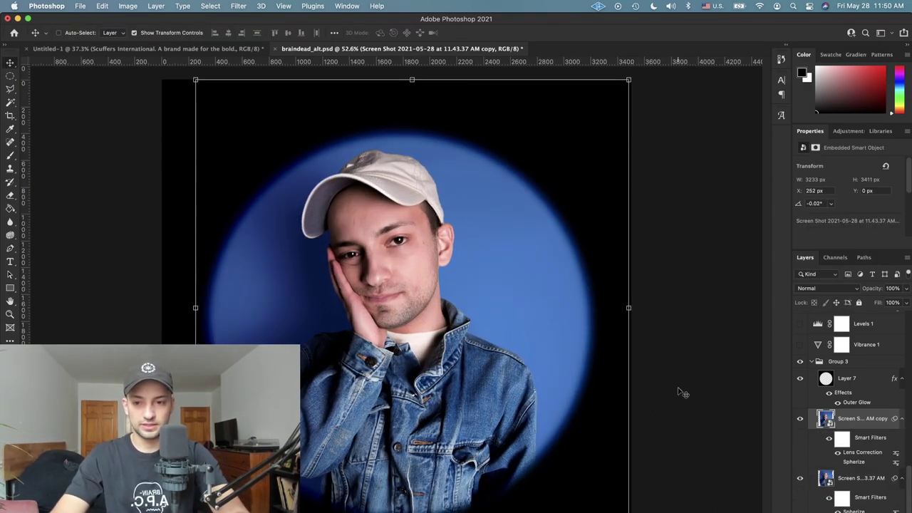
key(shift+Left)
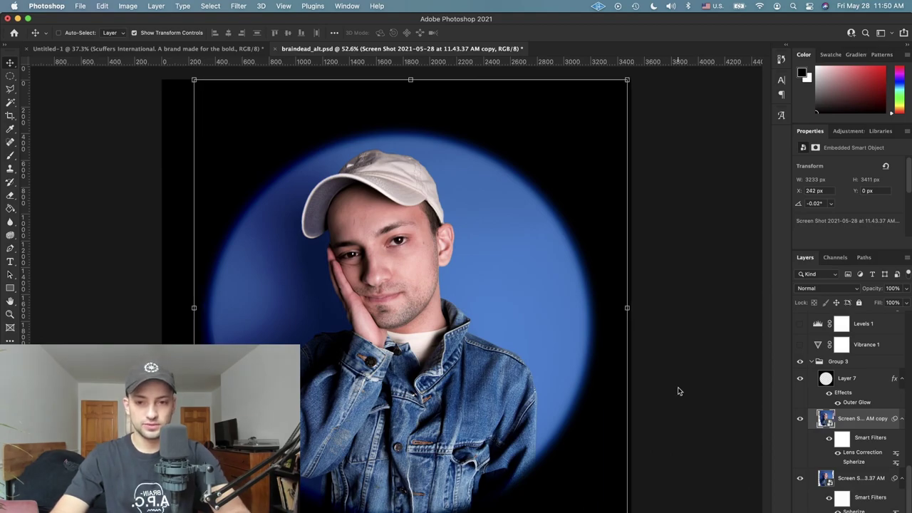
- Hide the original photo layer and widen the corrected copy on both sides
click(799, 418)
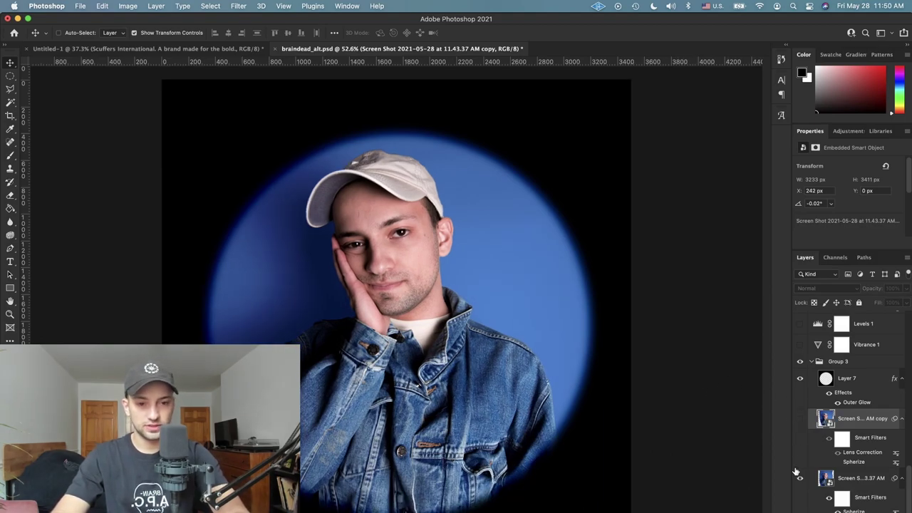
click(799, 477)
click(799, 418)
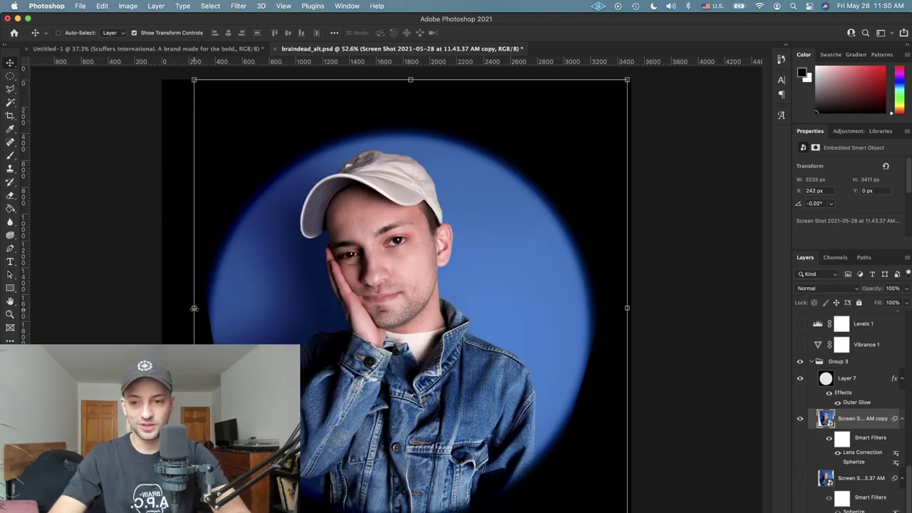
key(super+t)
drag(216, 338, 205, 337)
drag(582, 342, 590, 341)
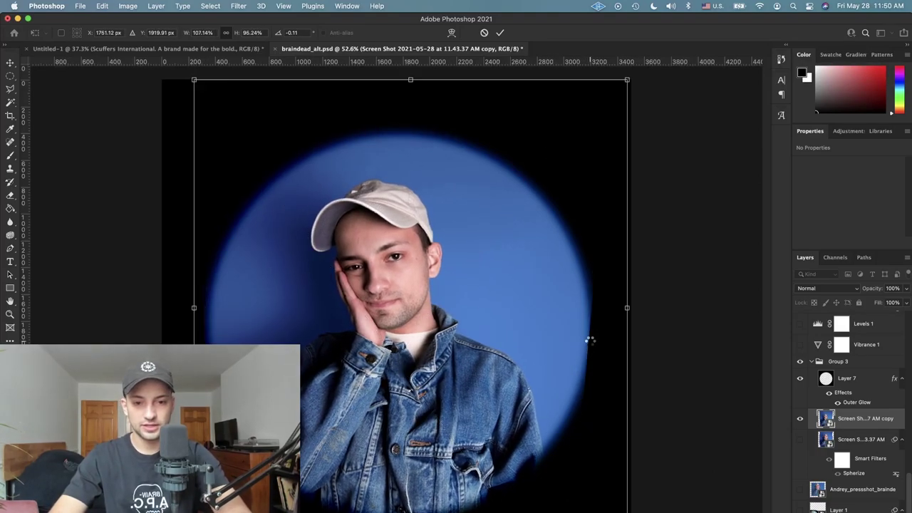
key(Return)
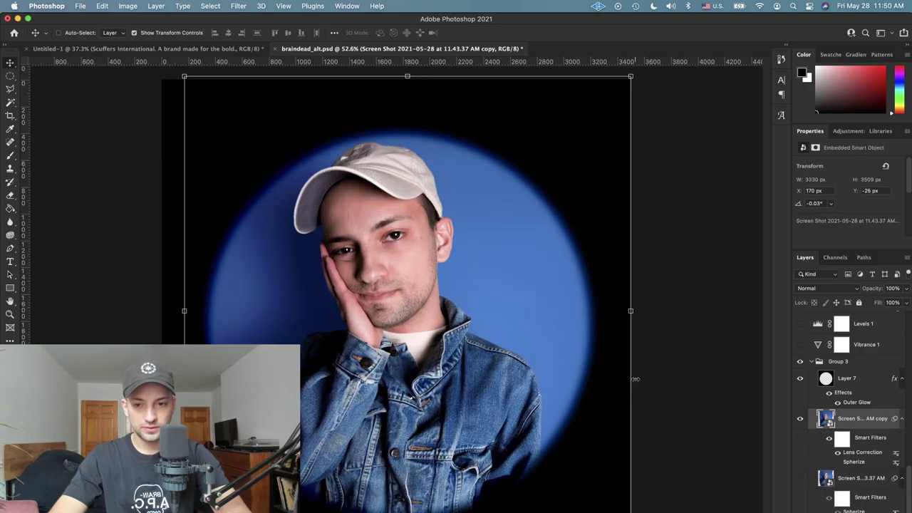
- Move the corrected copy down inside the circle and collapse Group 3
drag(486, 302, 489, 316)
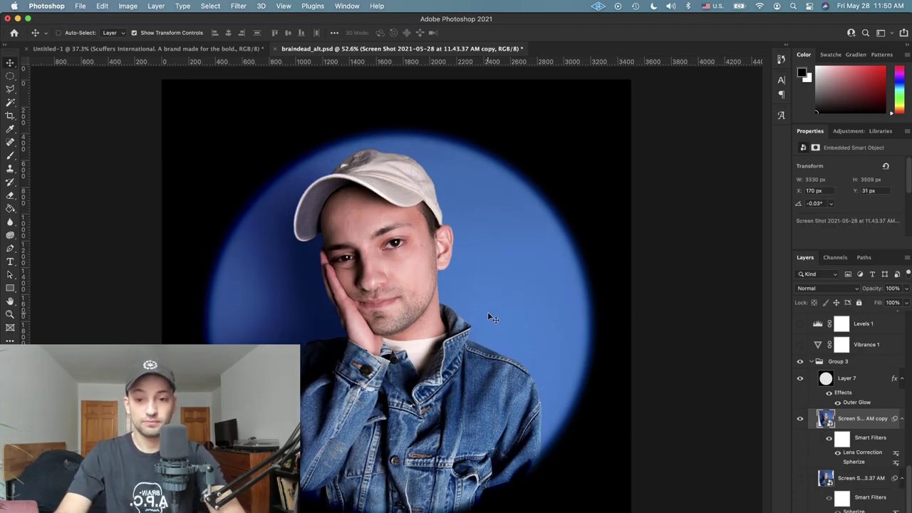
scroll(487, 311, down, 2)
scroll(487, 311, up, 2)
click(855, 384)
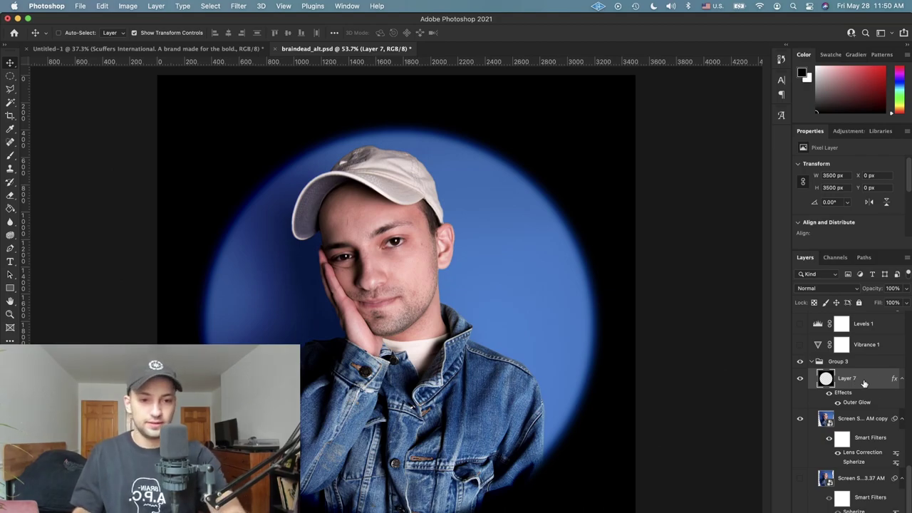
click(812, 362)
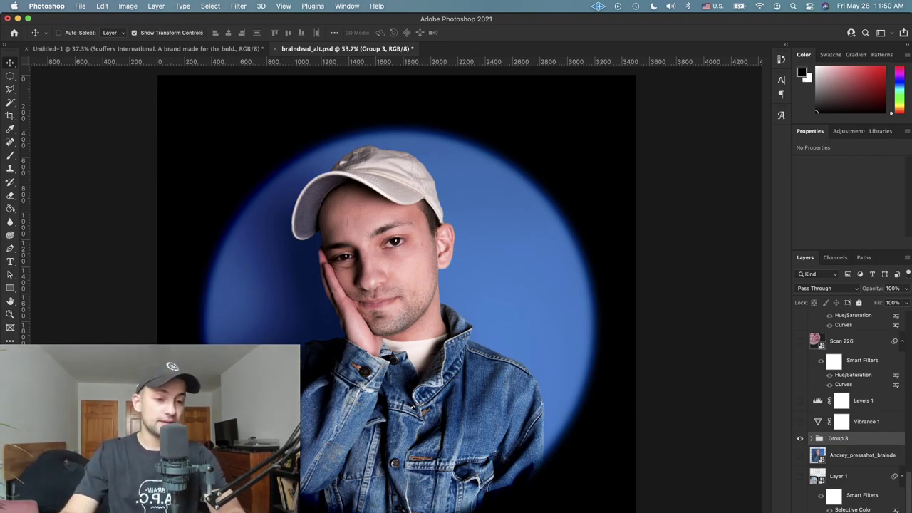
- Add an empty layer above Group 3 and open the design pack folder via Finder search
key(super+shift+alt+n)
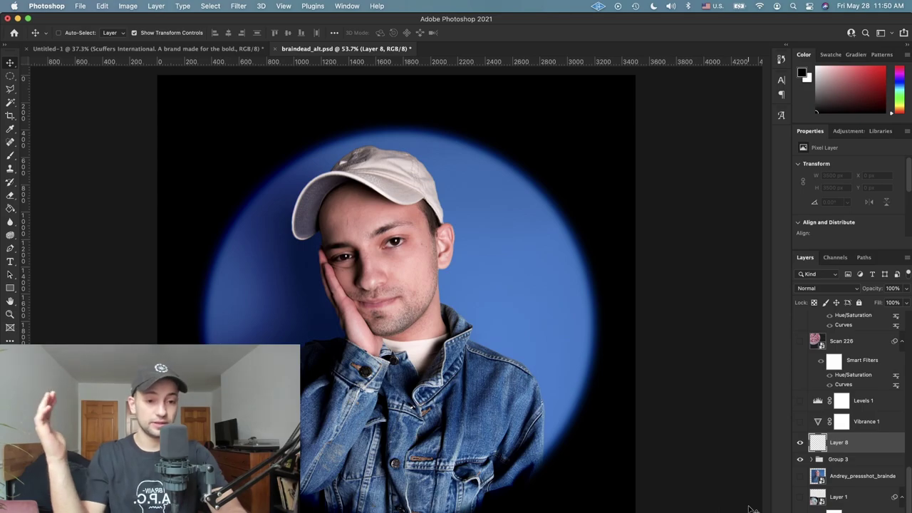
key(super+Tab)
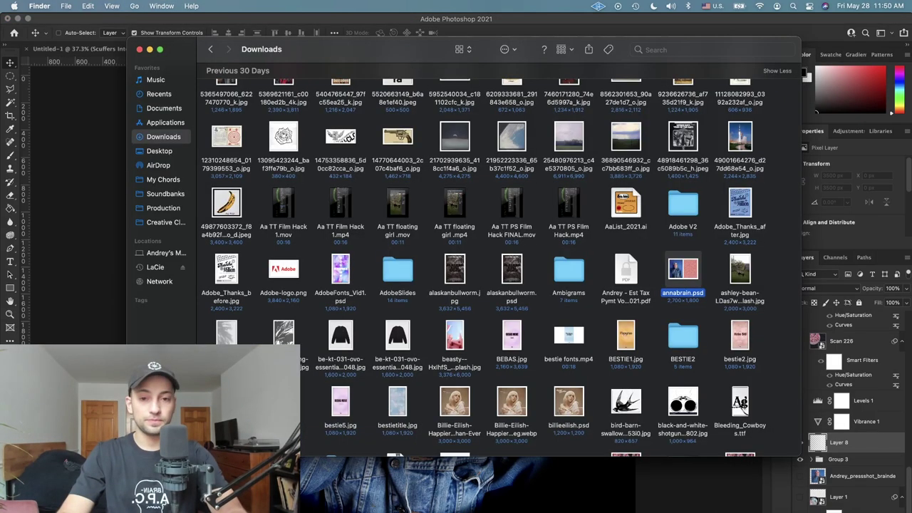
click(690, 49)
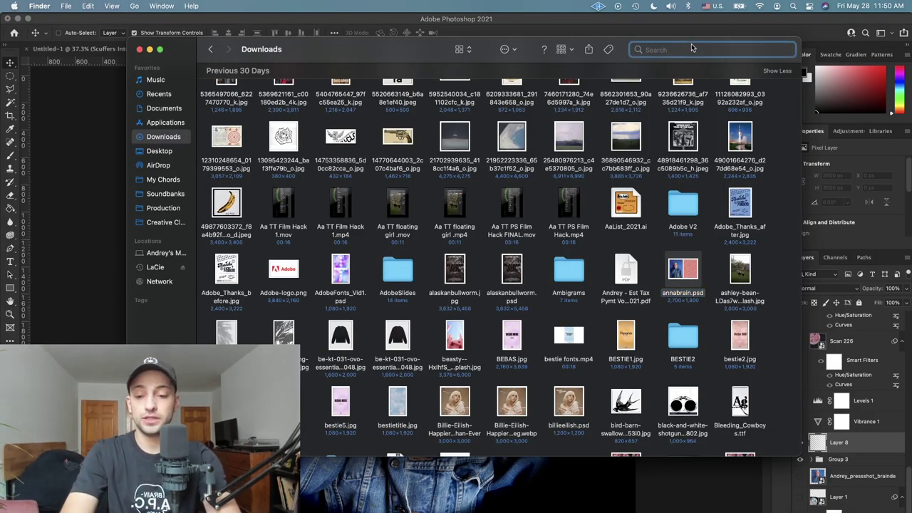
text(design )
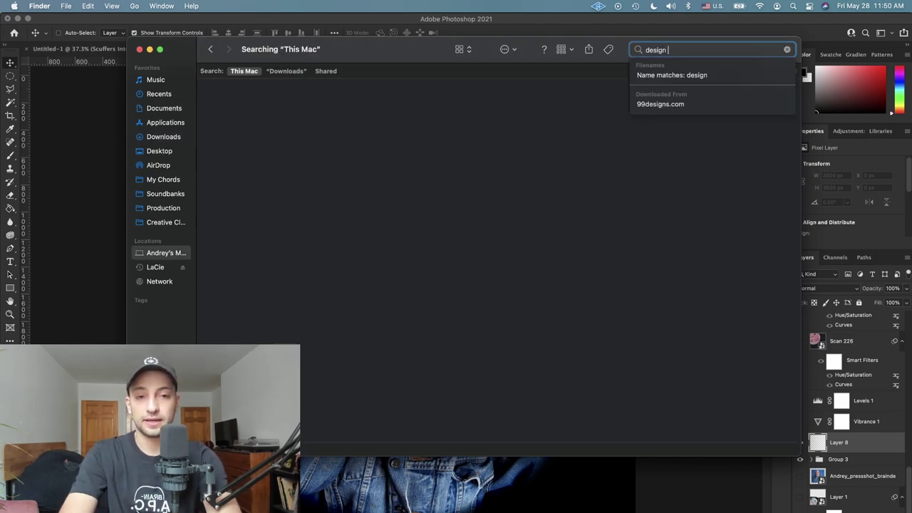
text(pack)
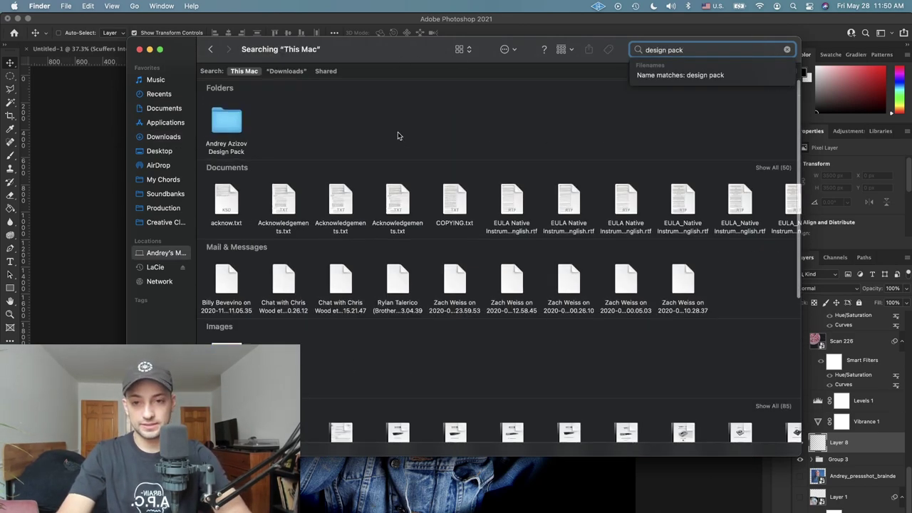
click(227, 123)
double_click(227, 124)
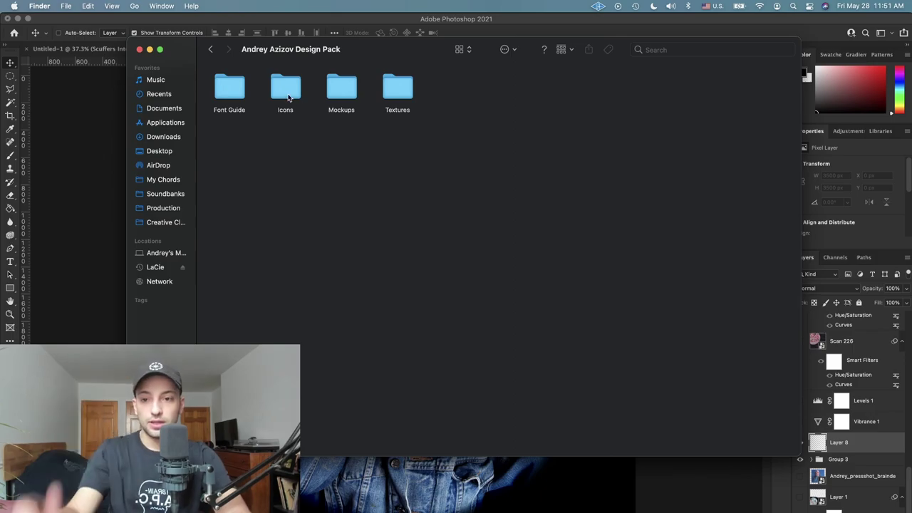
- Browse to Textures > Dark textures (Set to screen), preview black paper.jpg, and drag it to Photoshop
double_click(398, 86)
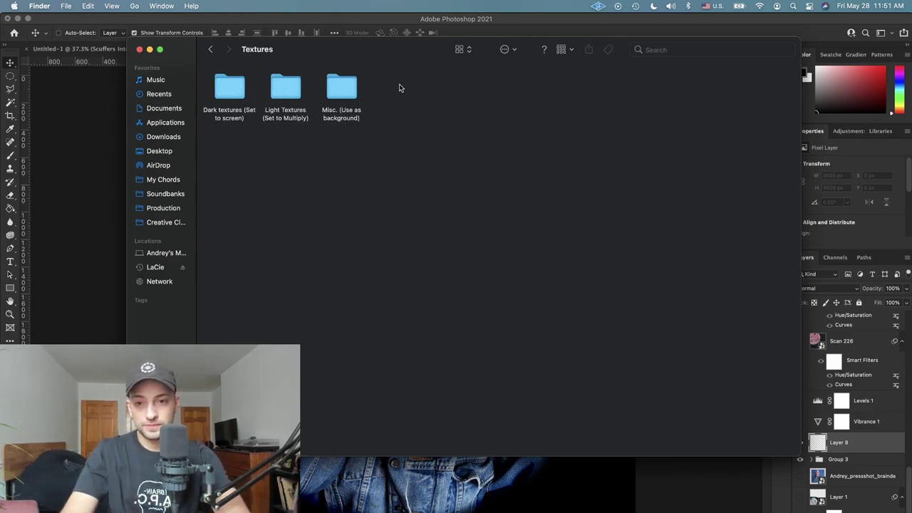
double_click(237, 93)
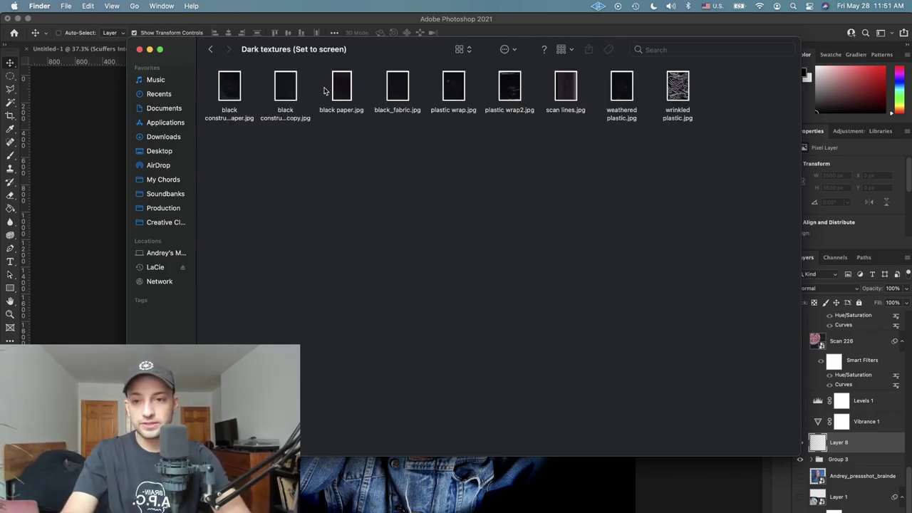
click(288, 87)
click(339, 90)
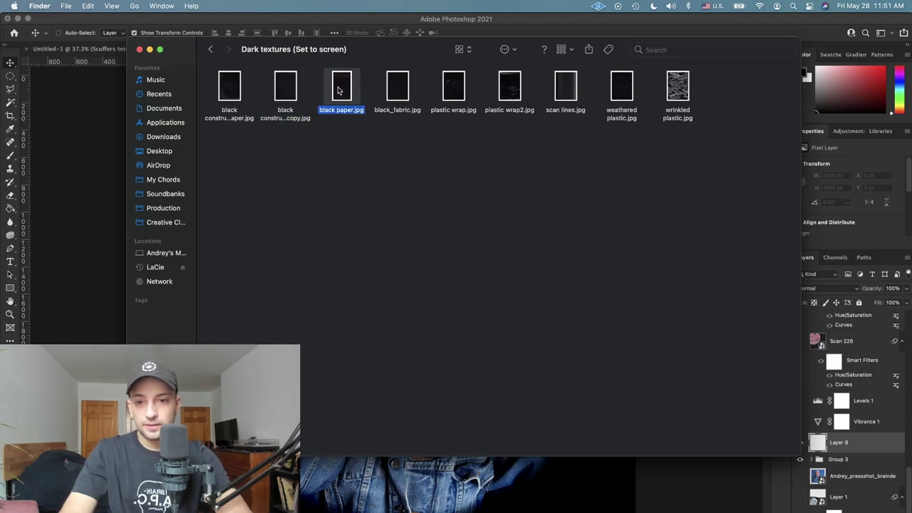
key(space)
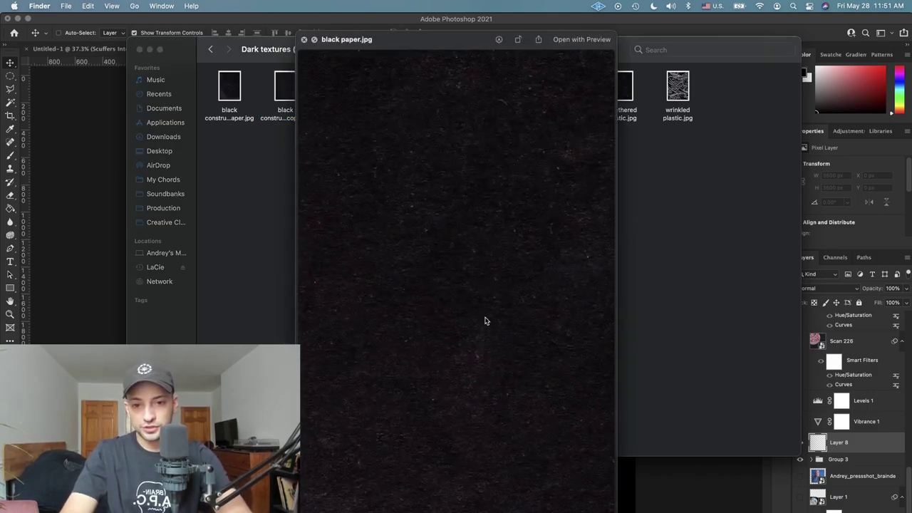
key(Right)
key(Right)
key(space)
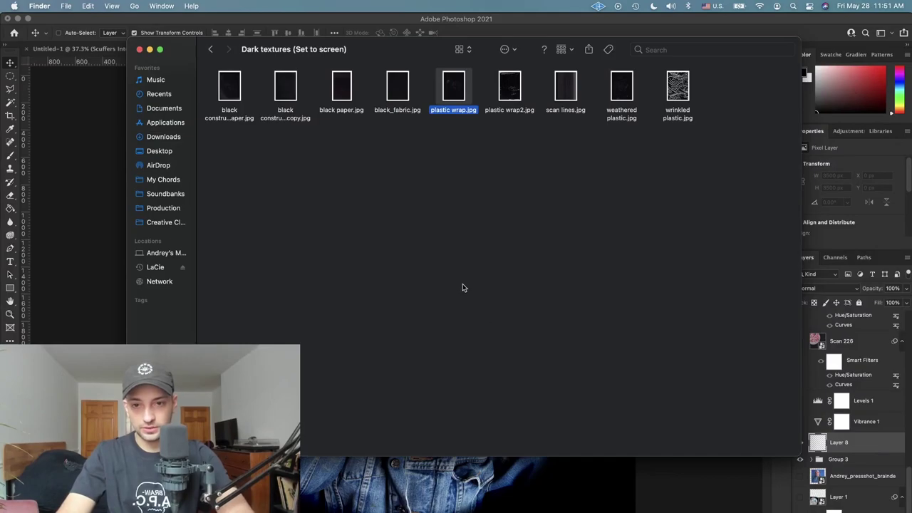
click(406, 90)
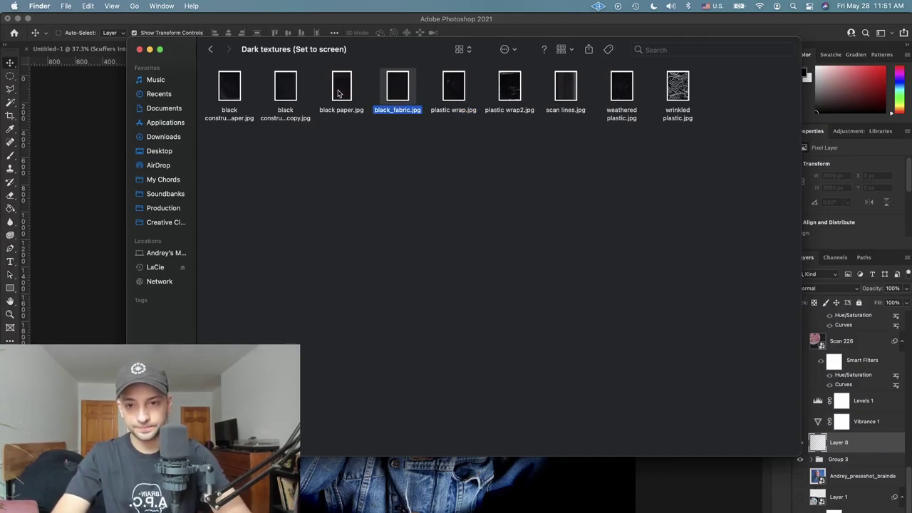
drag(337, 92, 61, 244)
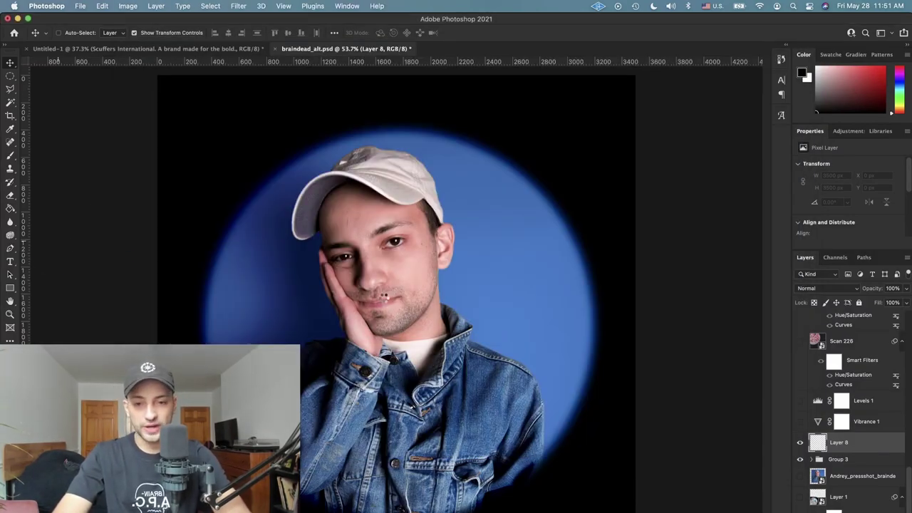
- Place black paper.jpg stretched across the canvas and set its blend mode to Screen
drag(389, 299, 606, 319)
drag(399, 317, 306, 317)
drag(458, 312, 636, 303)
key(Return)
click(826, 287)
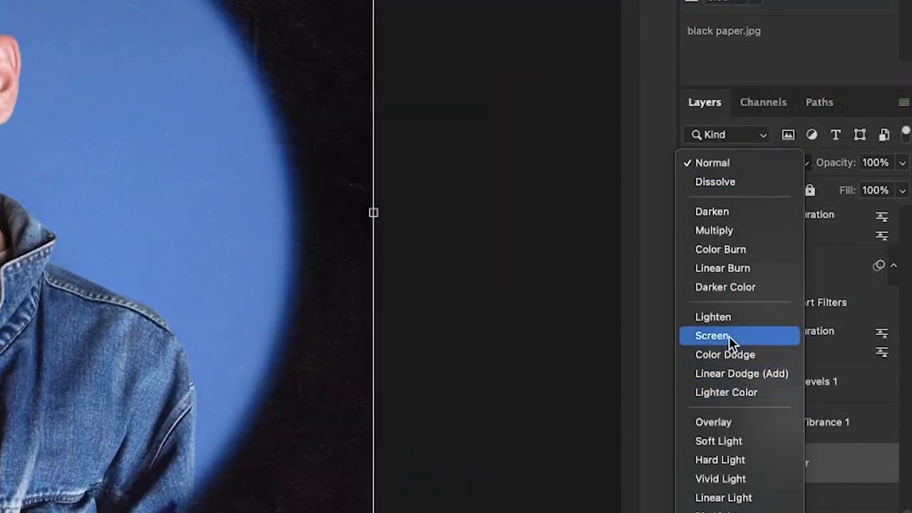
click(726, 336)
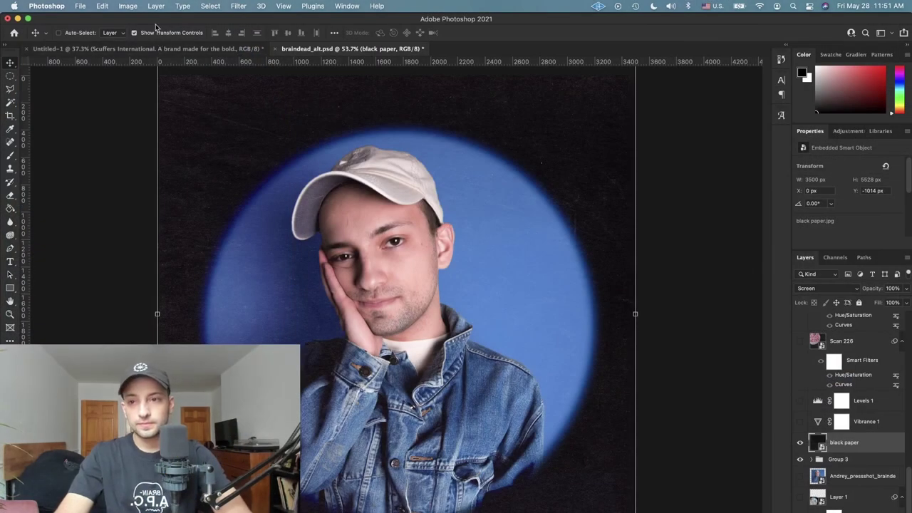
- Raise the texture's Brightness/Contrast brightness to 108
click(127, 5)
mouse_move(171, 34)
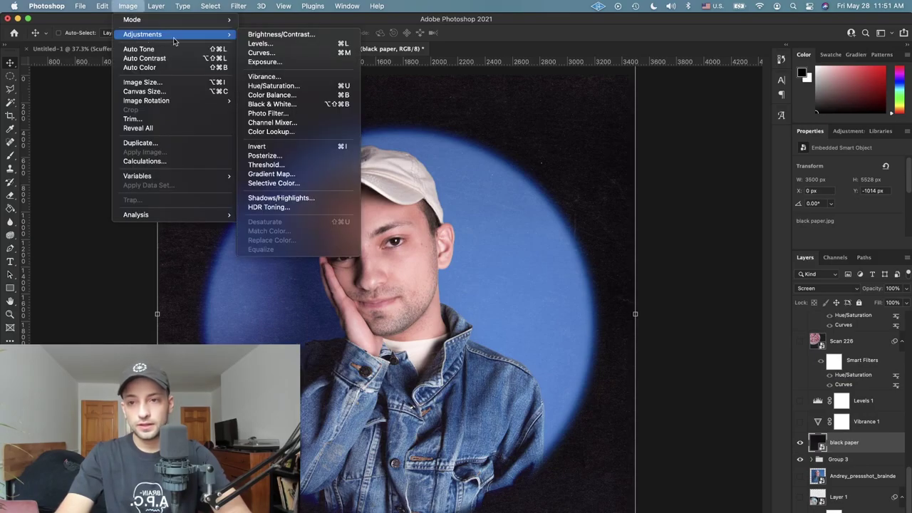
click(286, 38)
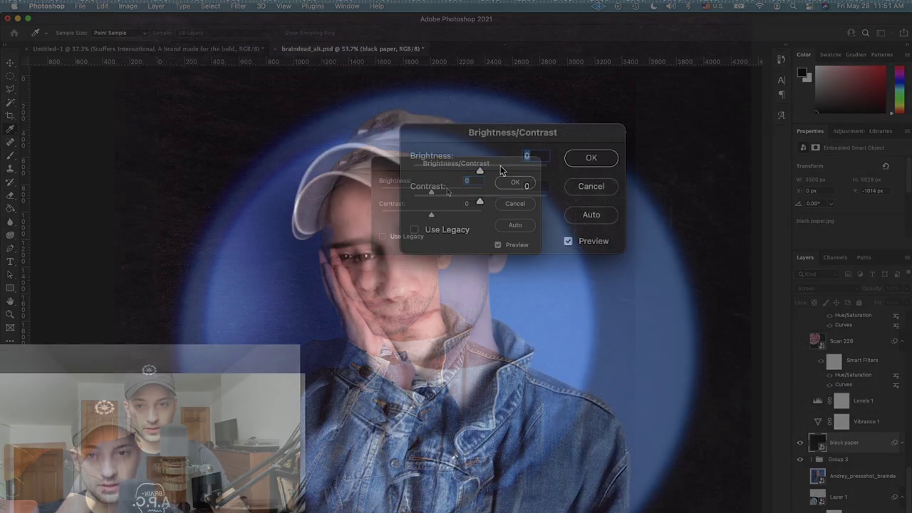
drag(501, 169, 527, 167)
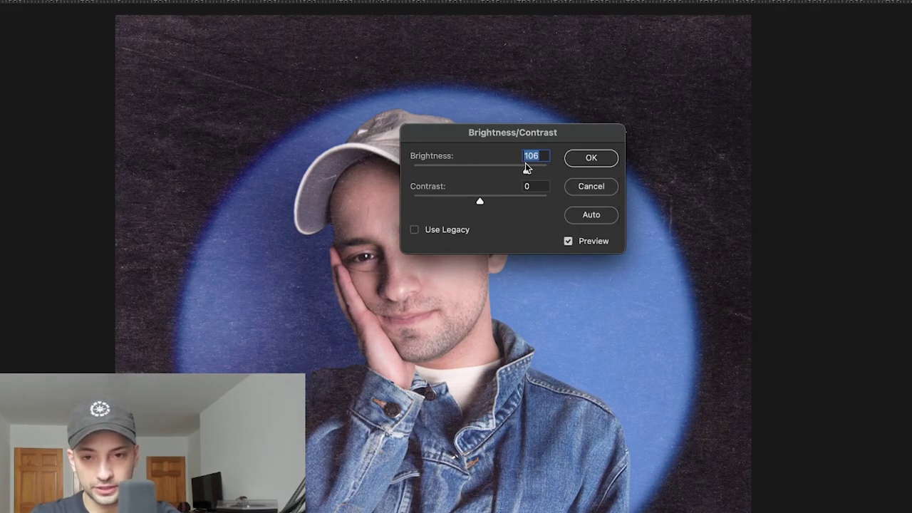
click(590, 161)
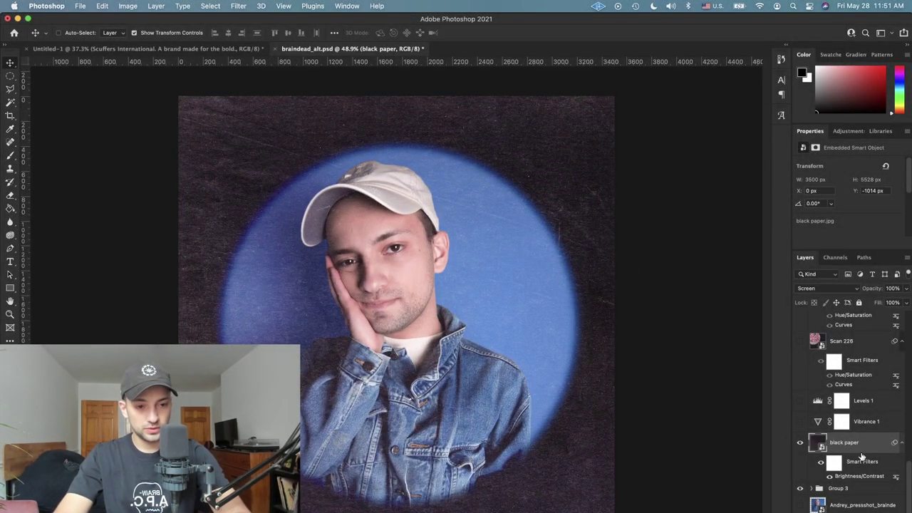
- Add a Vibrance adjustment layer at +53, then select and hide Group 3 to compare
click(859, 510)
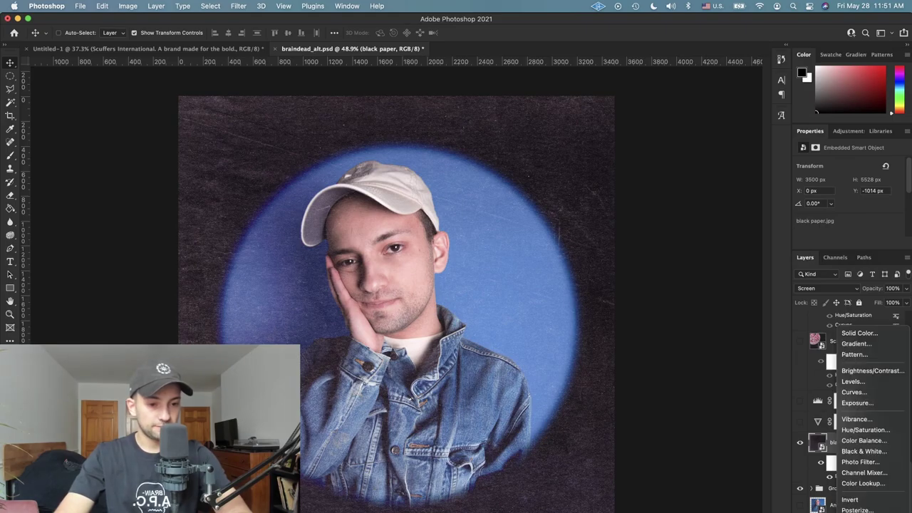
click(856, 419)
mouse_move(865, 175)
mouse_down()
mouse_move(895, 176)
mouse_move(874, 179)
mouse_up()
click(879, 446)
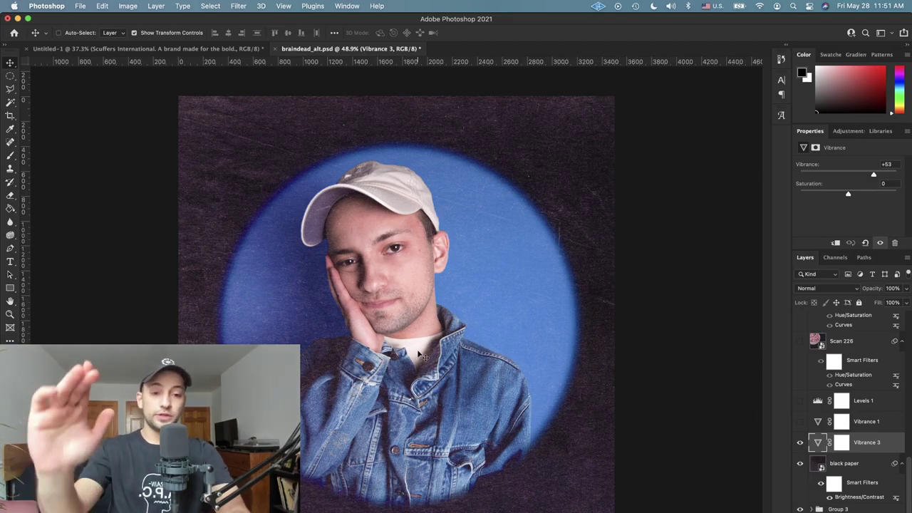
click(847, 509)
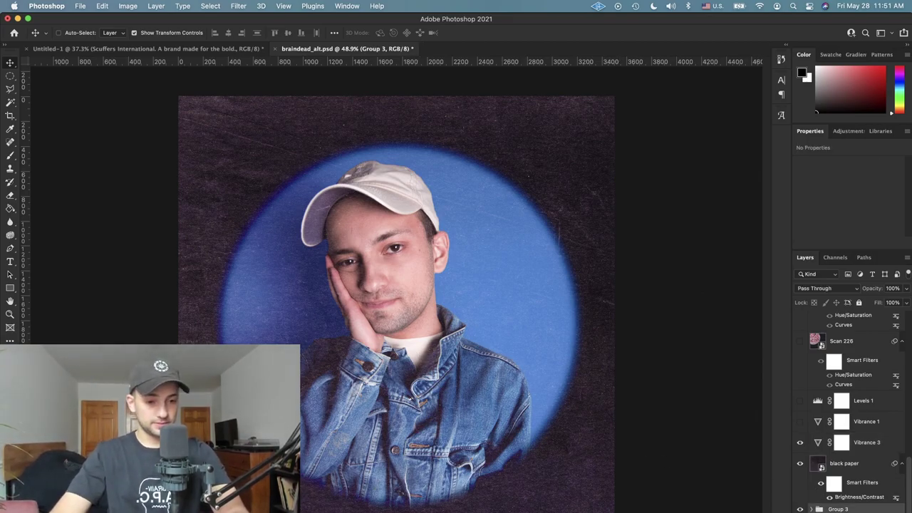
click(799, 509)
- Show Group 3 again and convert it to a smart object
click(799, 509)
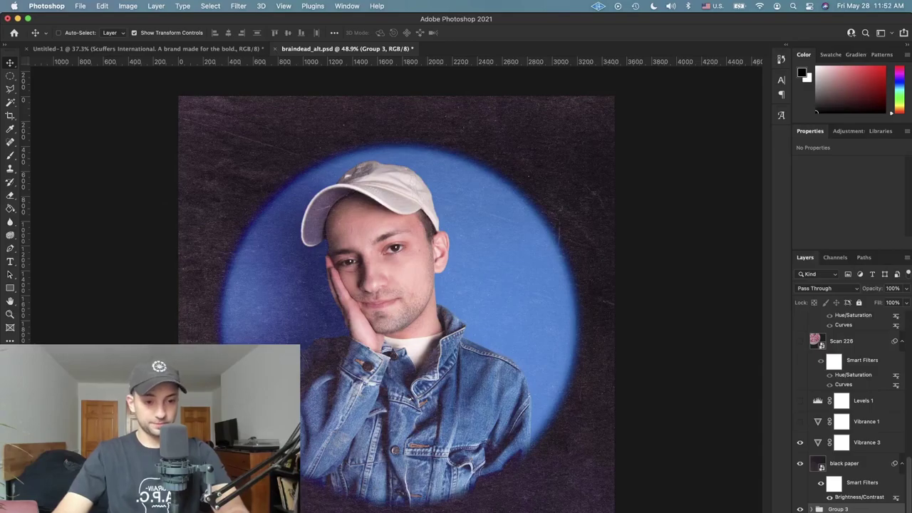
right_click(837, 509)
click(847, 229)
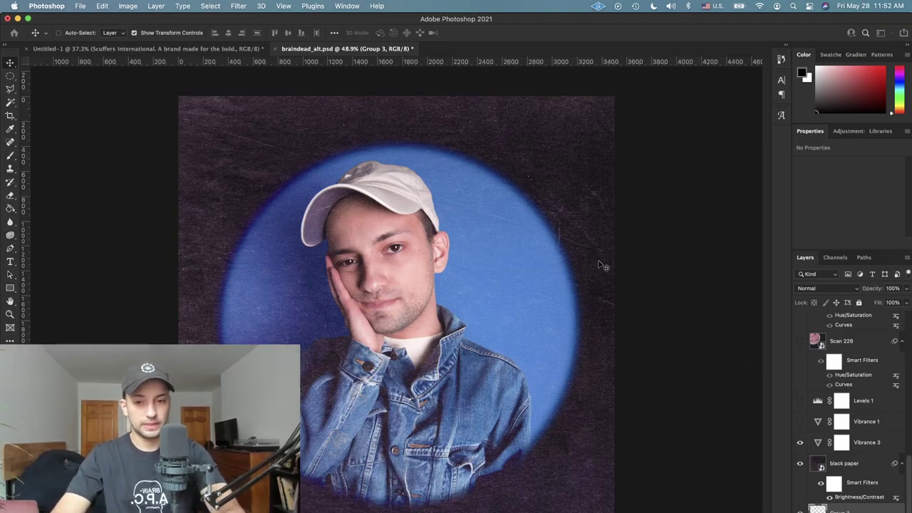
- Apply Filter Gallery Grain with Clumped type, Intensity 100 and Contrast 58
click(239, 5)
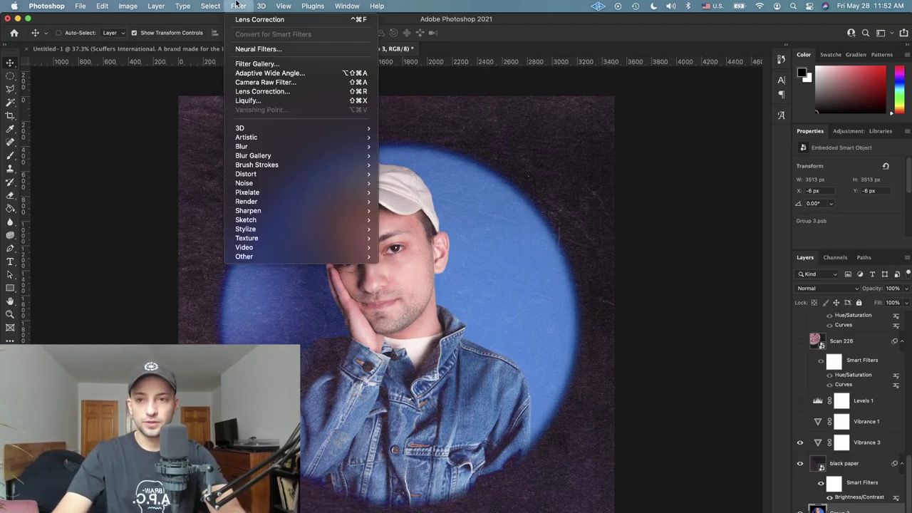
click(257, 63)
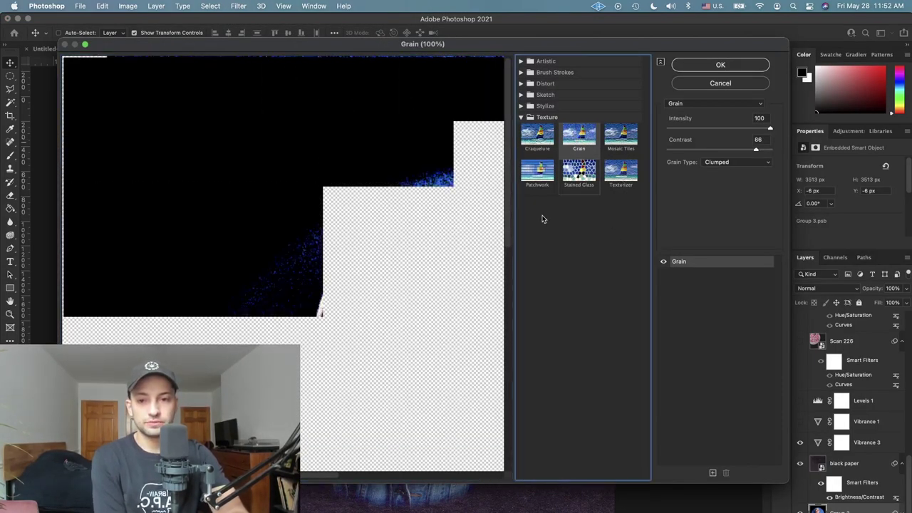
key(super+minus)
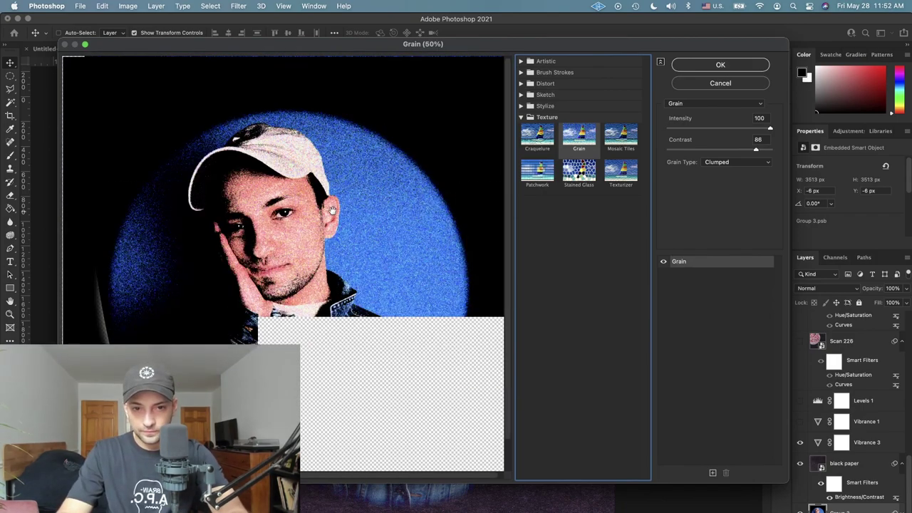
drag(756, 149, 724, 151)
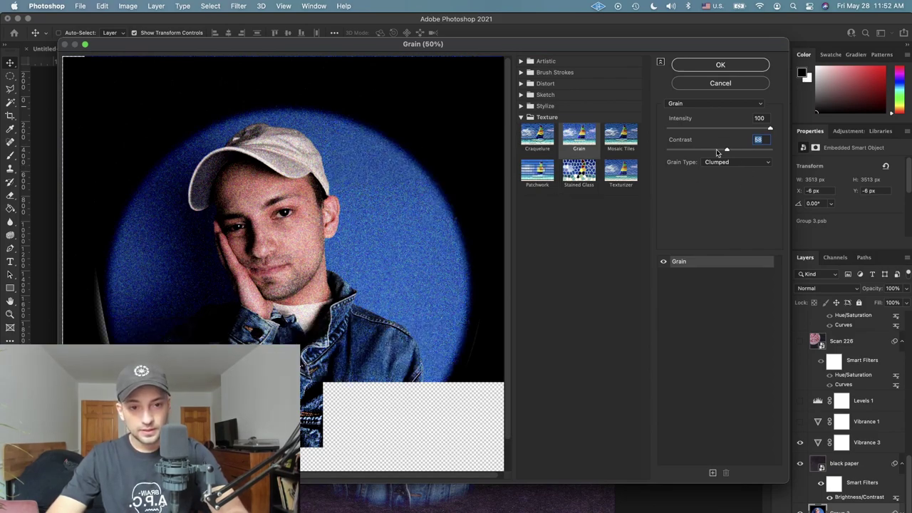
click(734, 163)
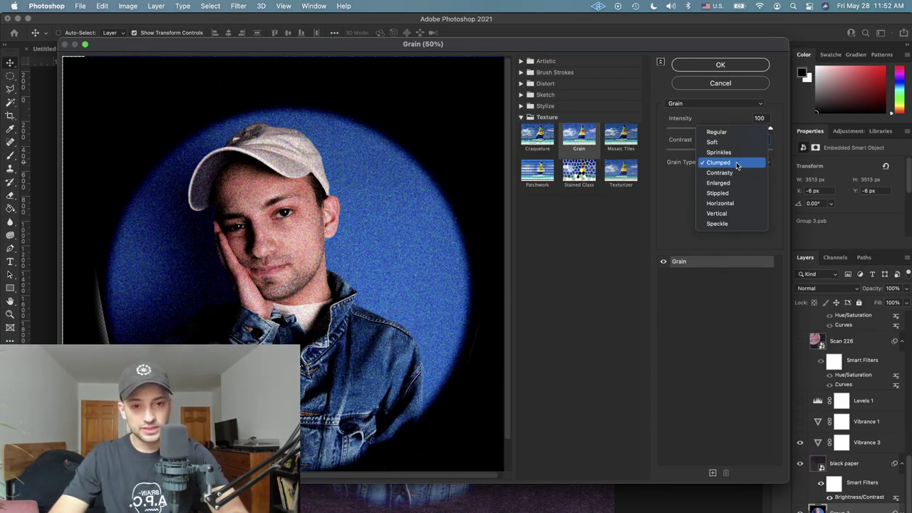
click(652, 214)
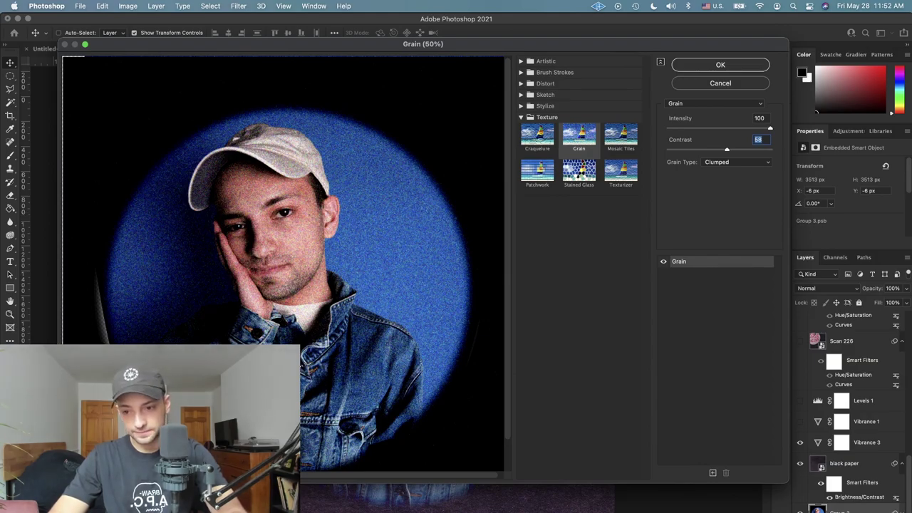
key(super+equal)
key(super+equal)
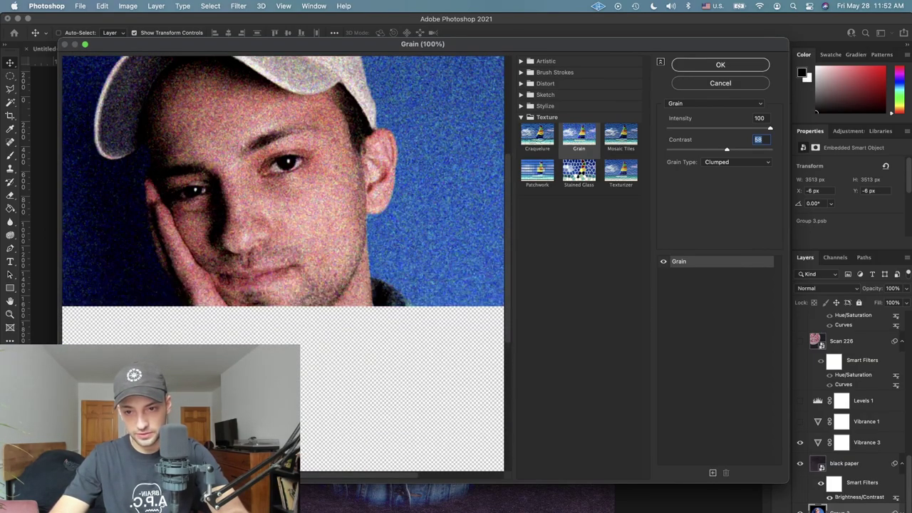
key(super+minus)
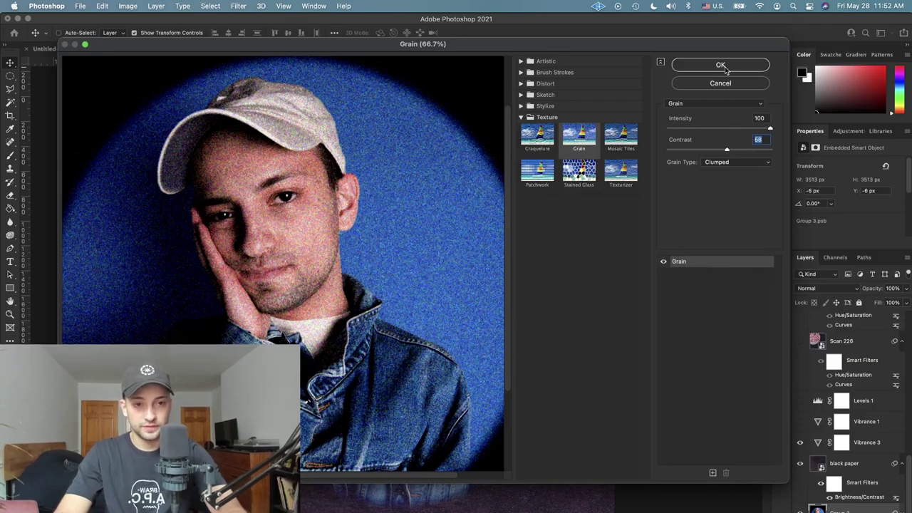
click(721, 65)
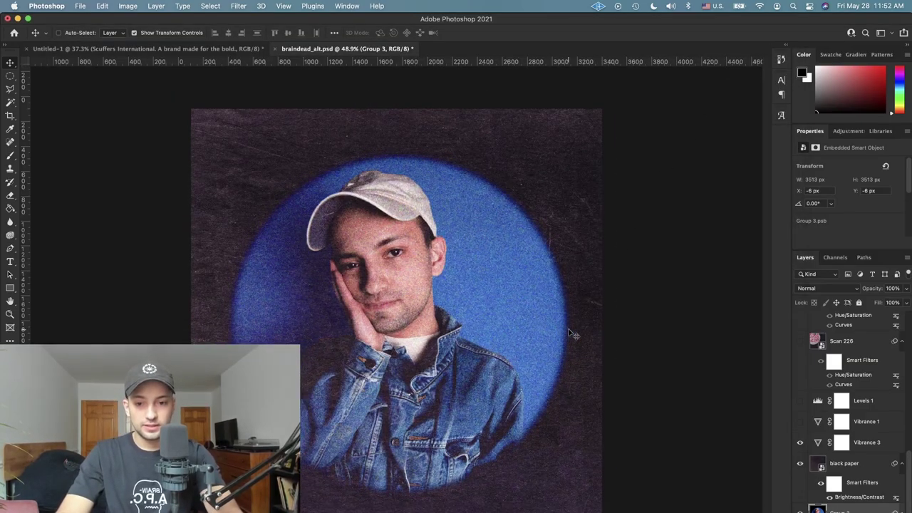
scroll(568, 332, down, 3)
scroll(566, 332, up, 3)
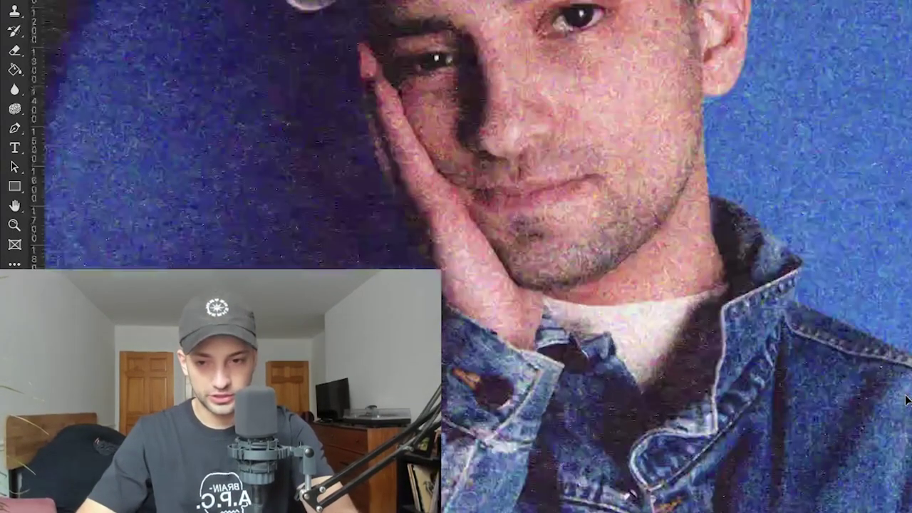
key(ctrl+plus)
key(ctrl+plus)
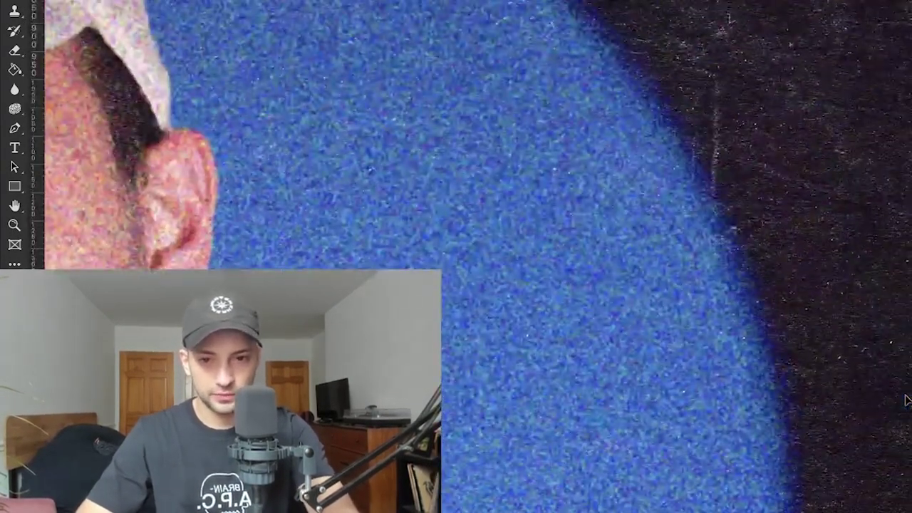